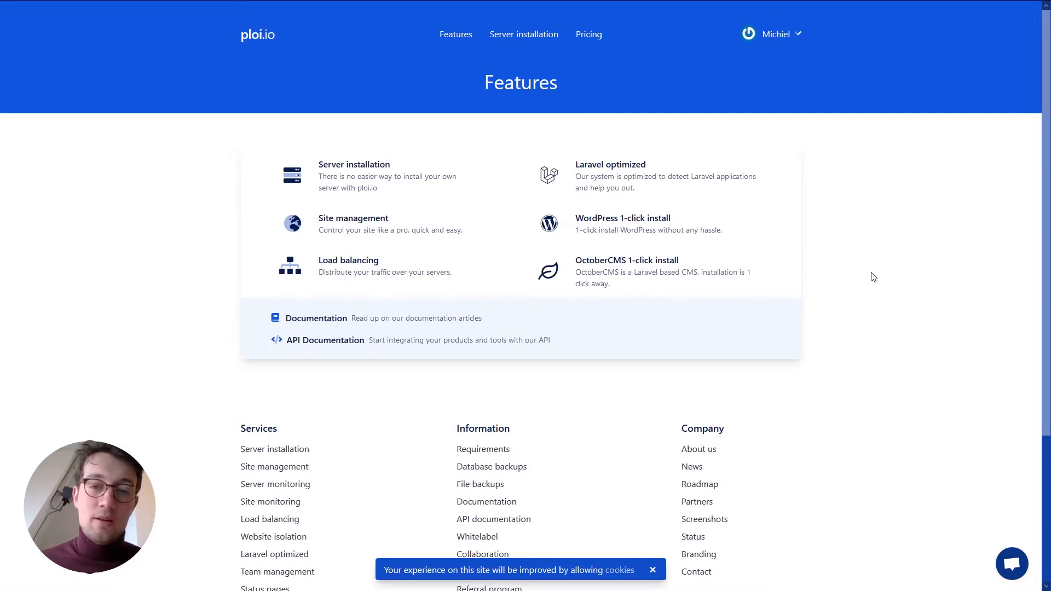
scroll(852, 280, down, 3)
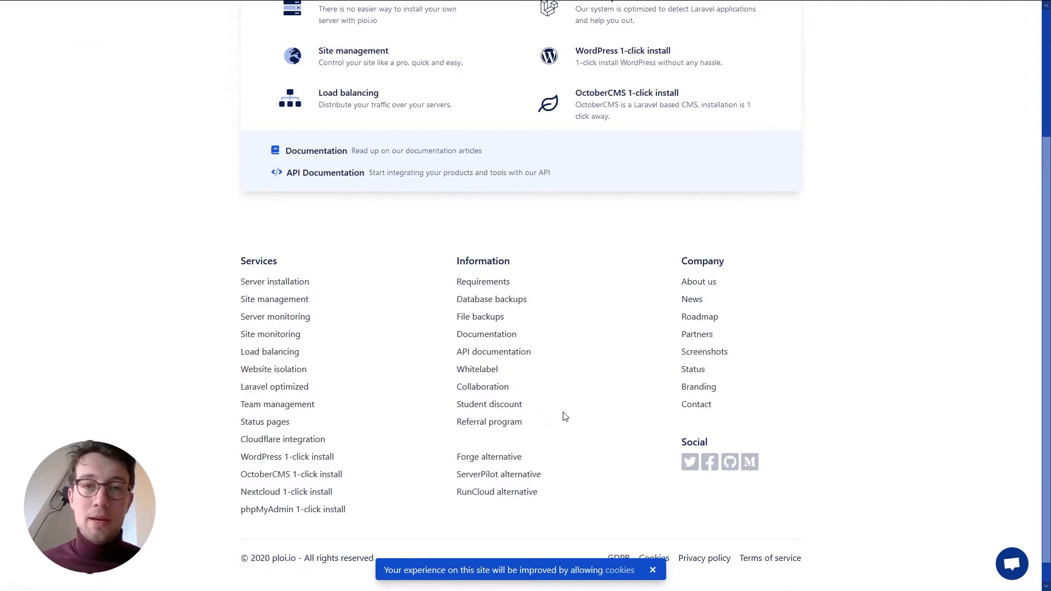
scroll(619, 379, up, 1)
scroll(619, 379, up, 2)
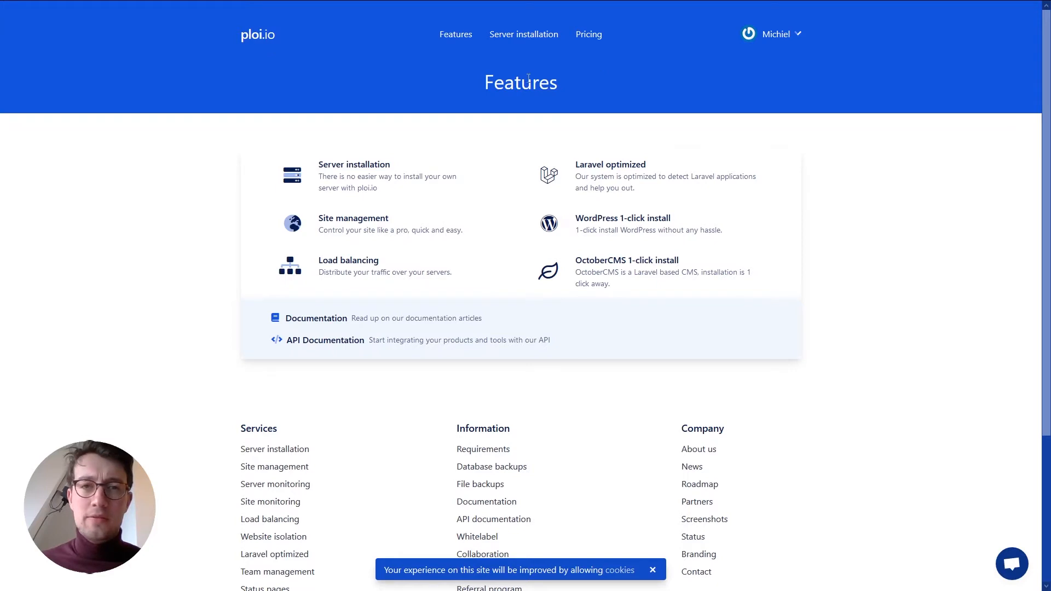
- Review the Free €0, Basic €8, Pro €13 and Unlimited €30 pricing plans and dismiss the live-chat message
click(590, 35)
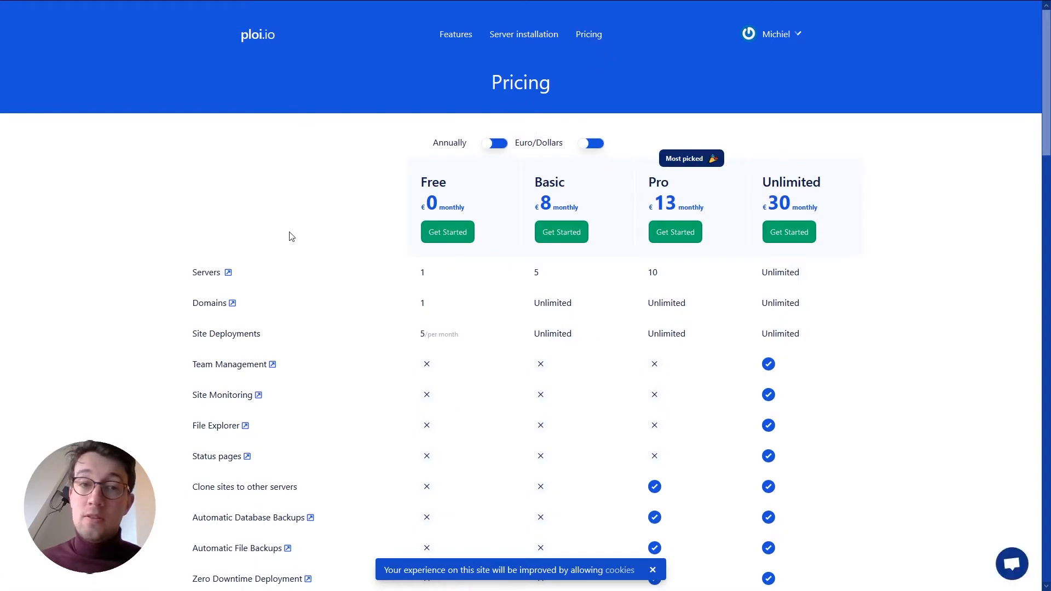
scroll(291, 236, down, 1)
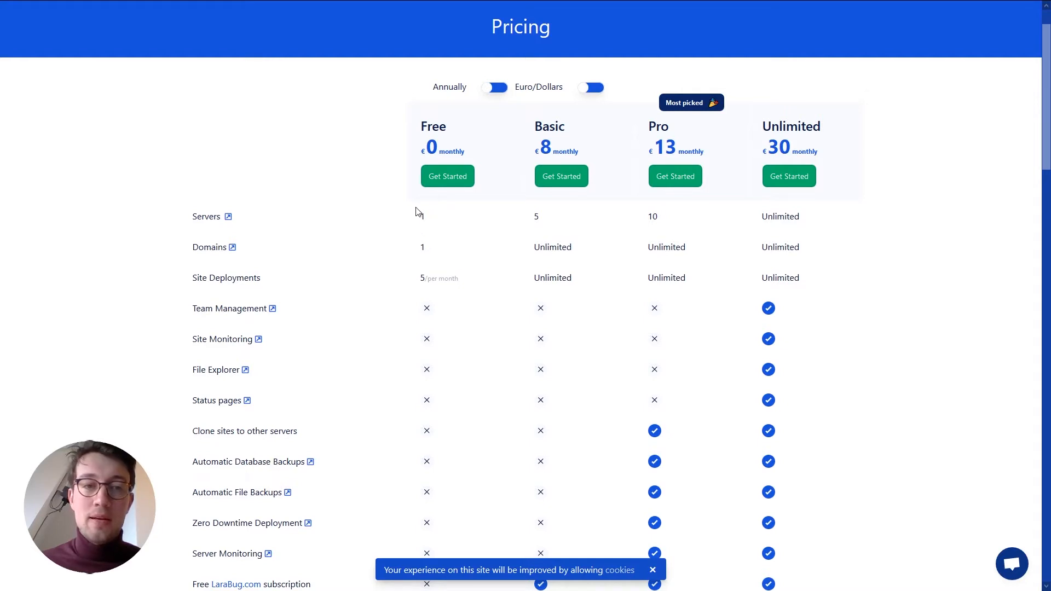
scroll(397, 206, down, 5)
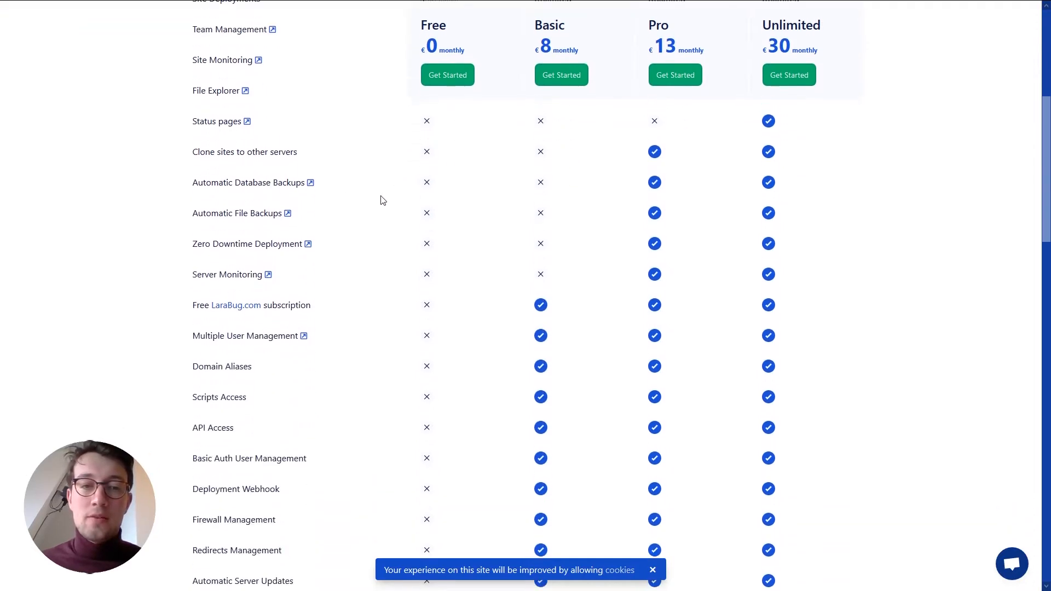
scroll(416, 378, up, 6)
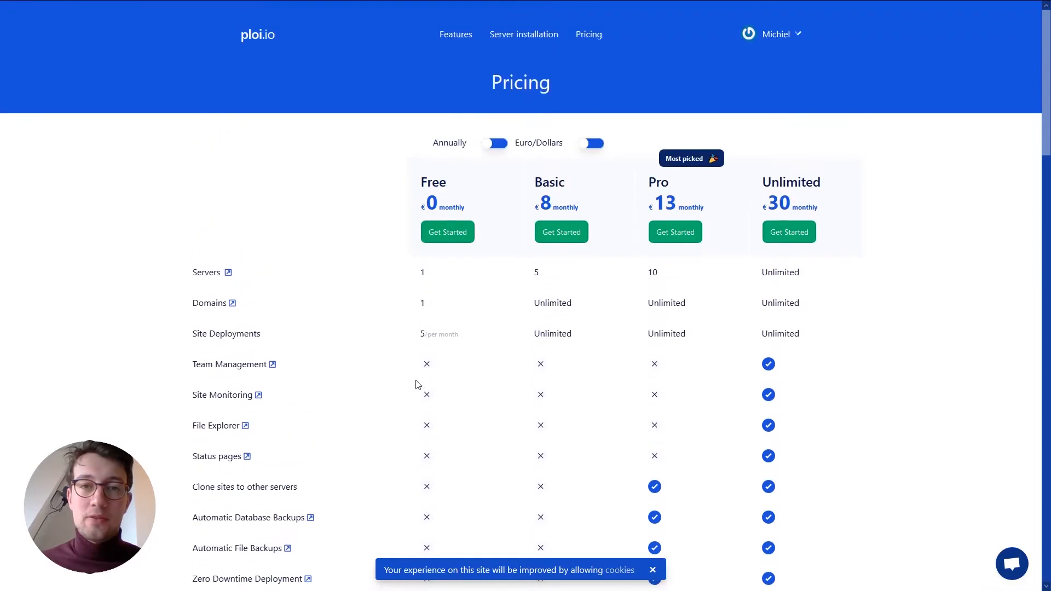
scroll(390, 356, down, 1)
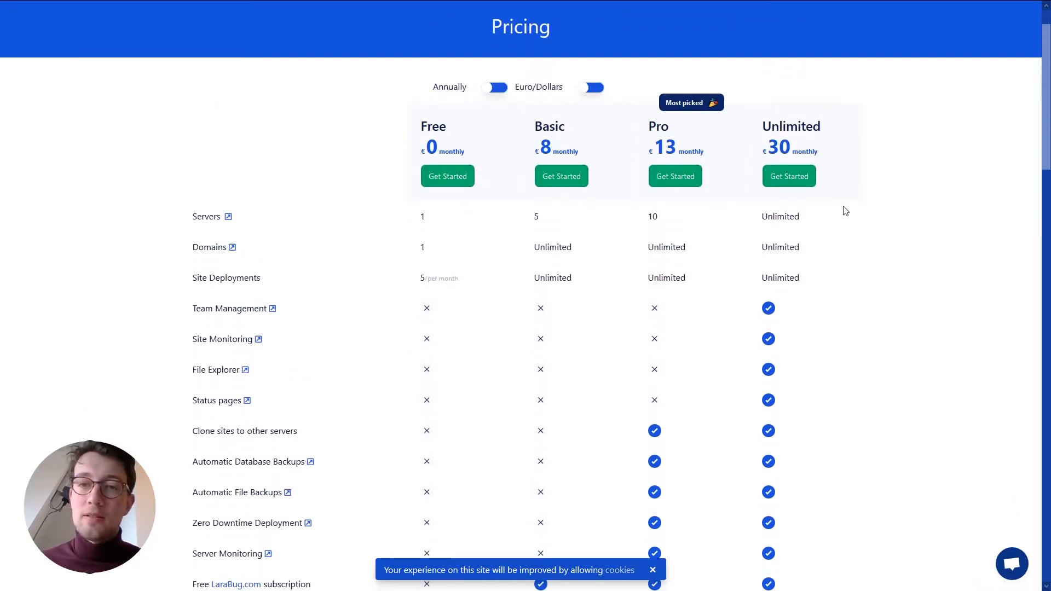
scroll(851, 207, up, 1)
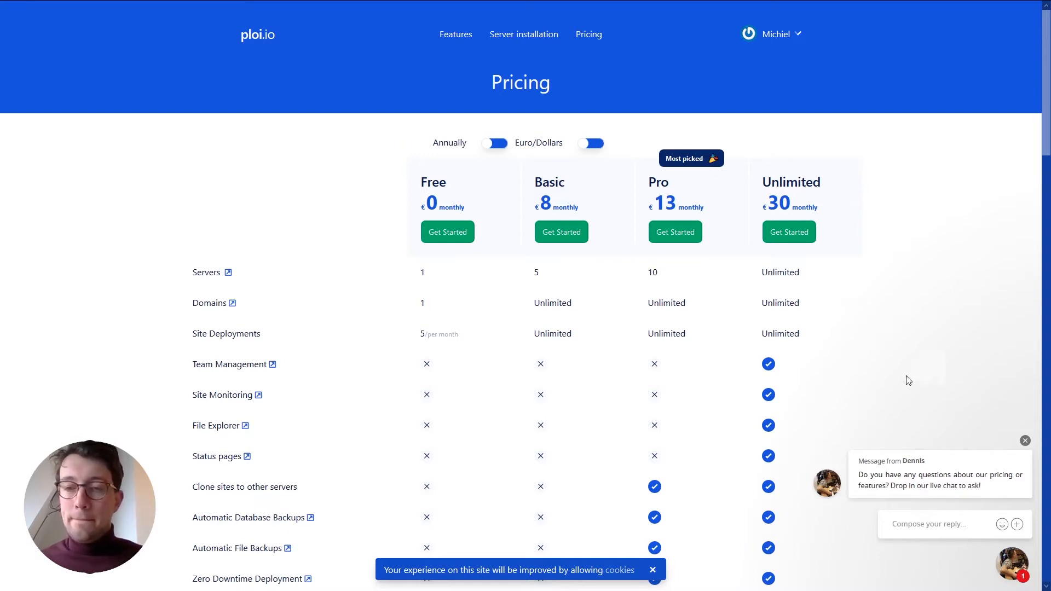
click(1022, 442)
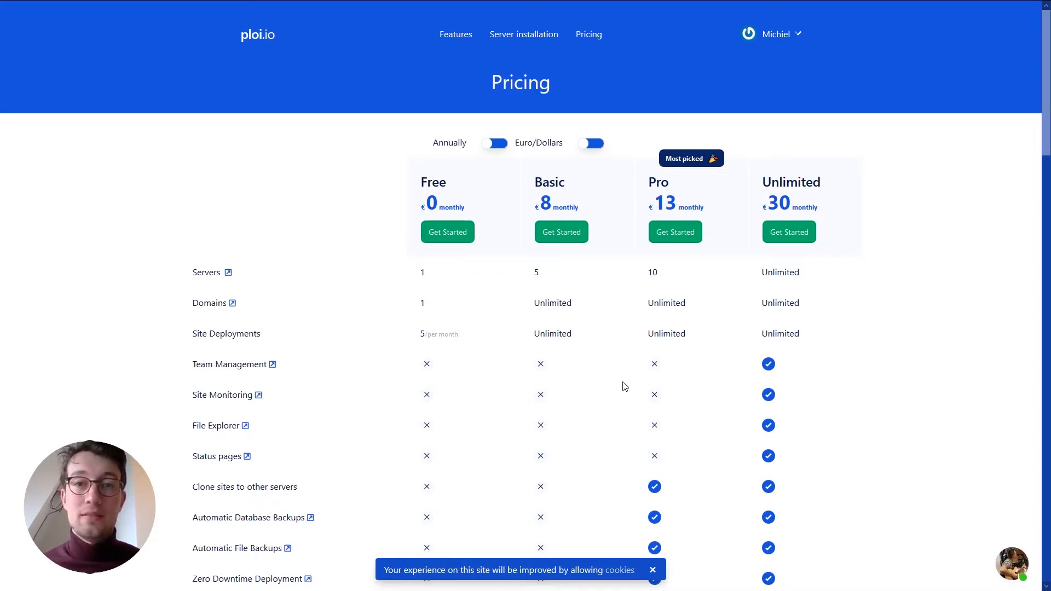
click(773, 36)
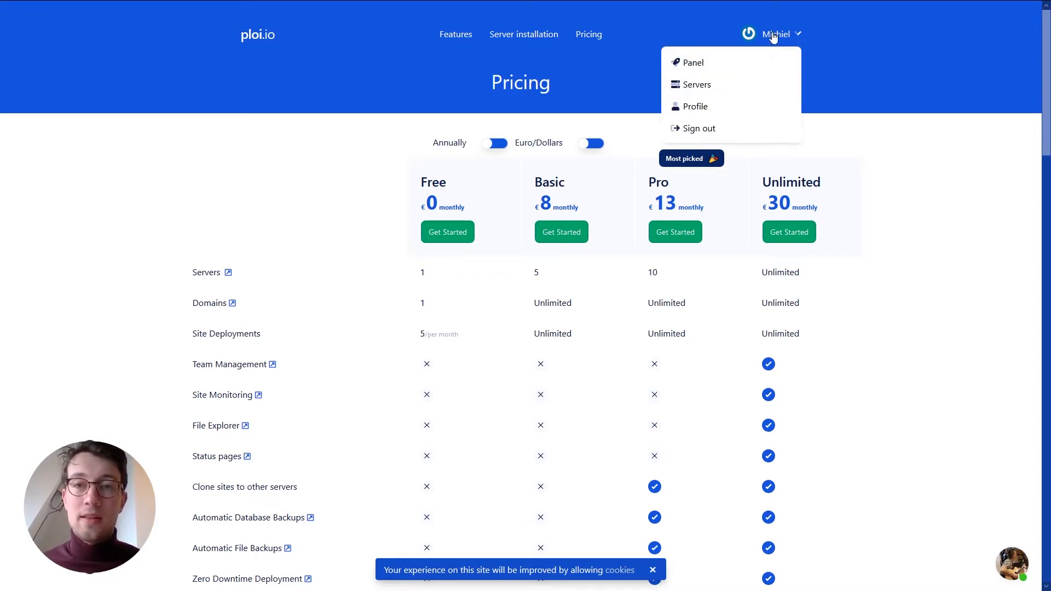
- Go to the Panel and list the servers, showing miw-test-server with 0 sites
click(696, 68)
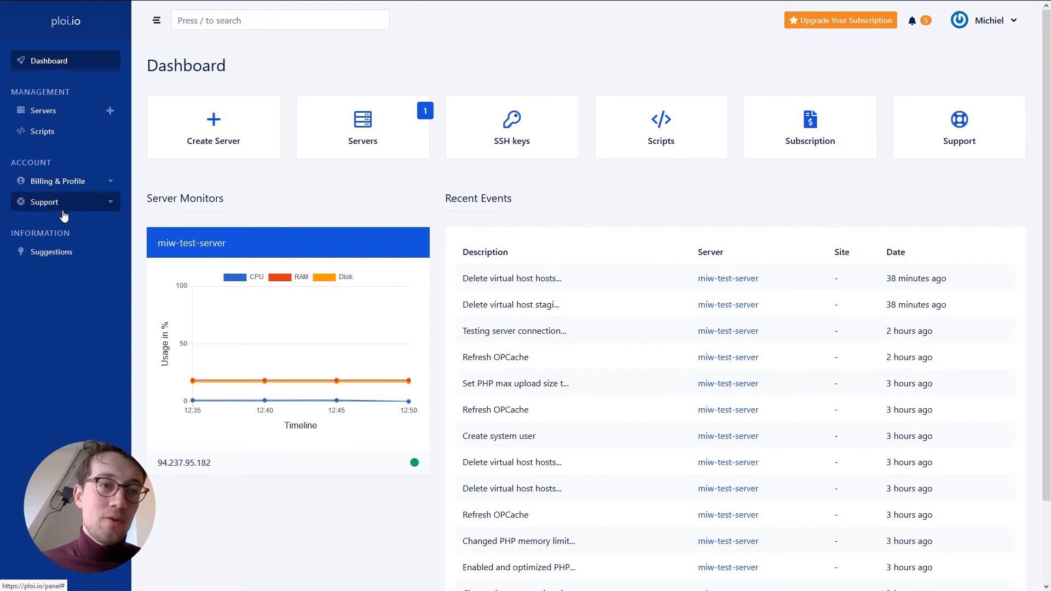
click(41, 116)
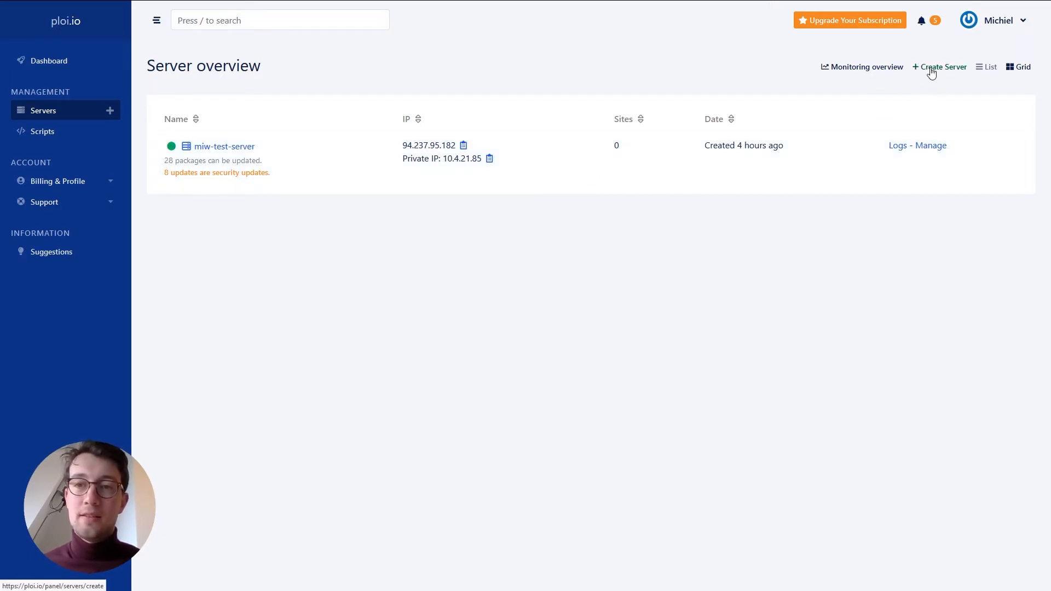
click(932, 69)
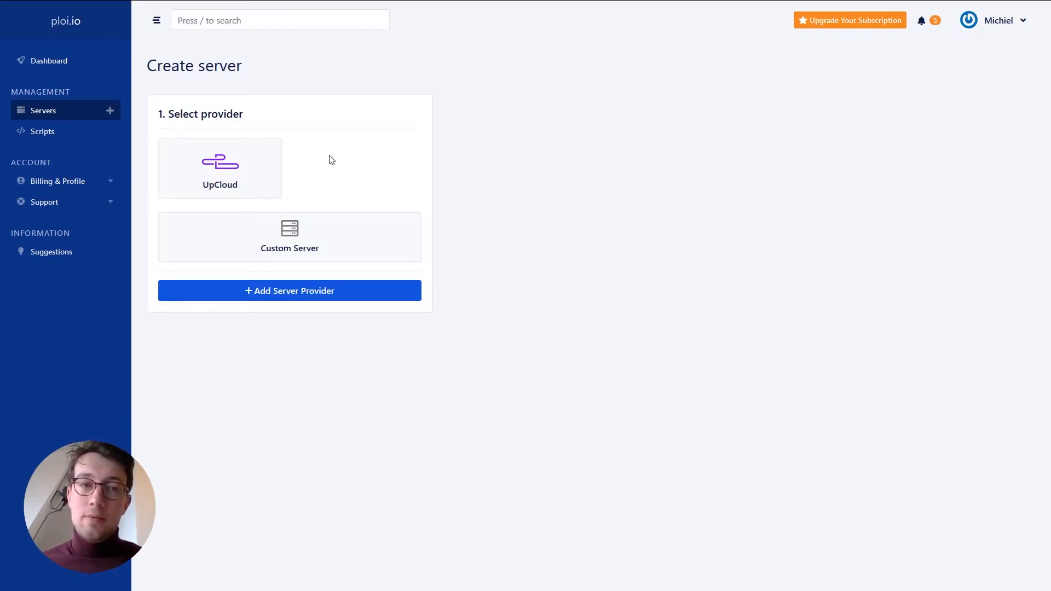
click(219, 174)
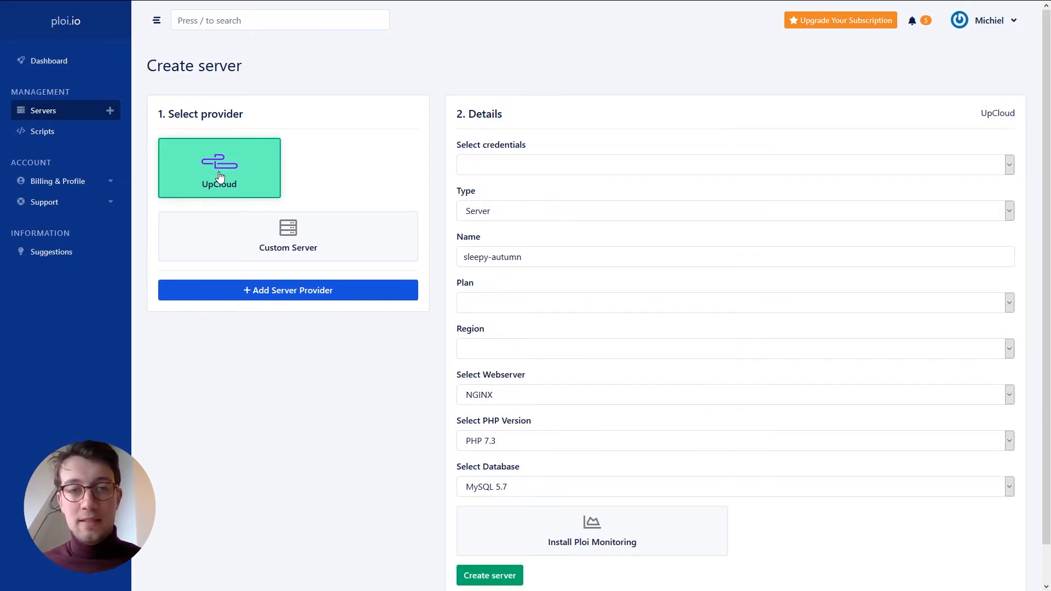
click(575, 172)
click(506, 192)
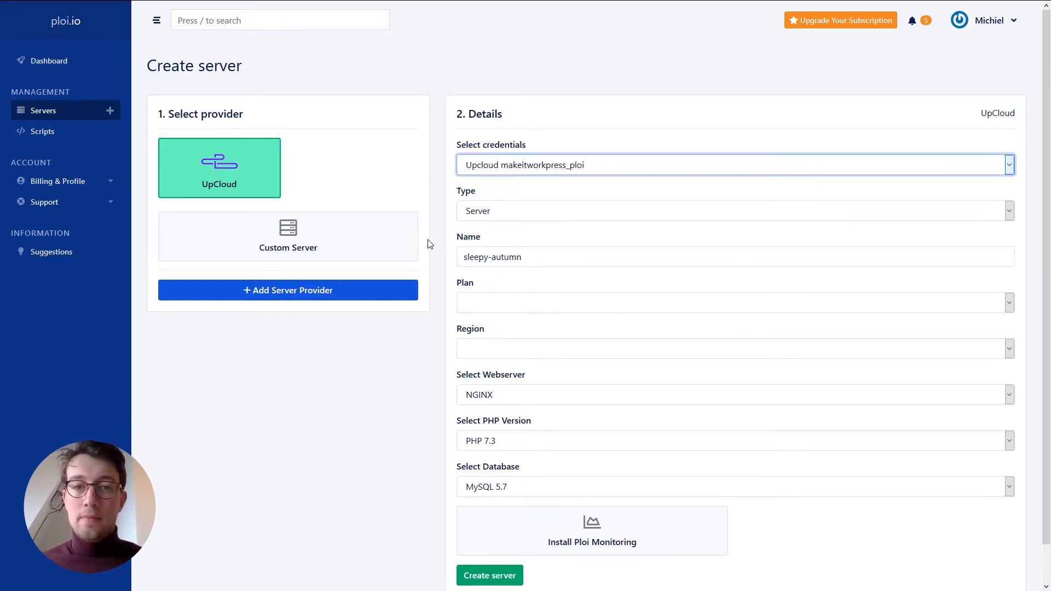
scroll(500, 220, down, 1)
click(525, 171)
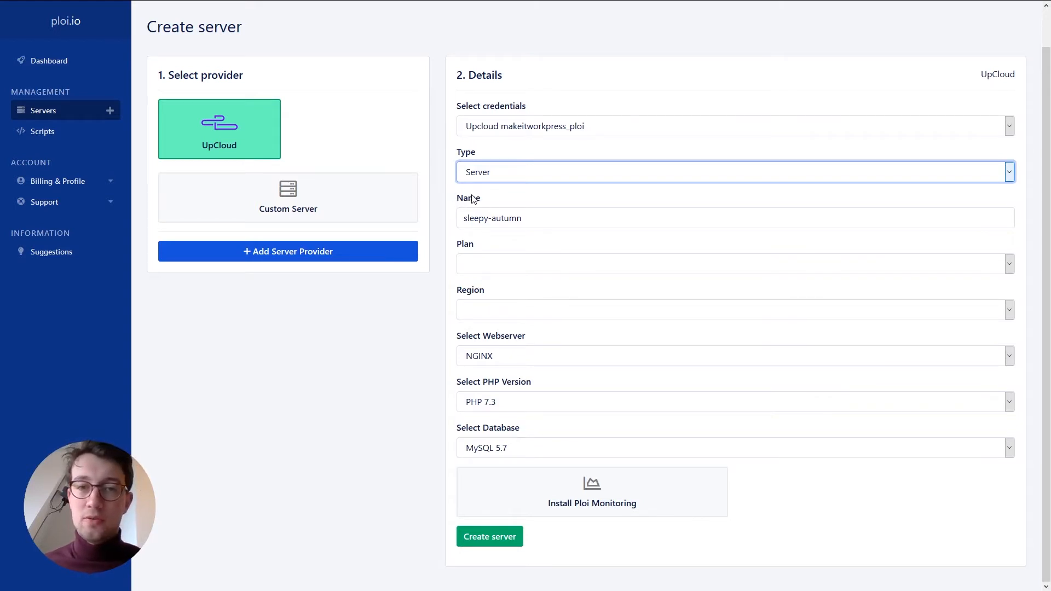
click(591, 262)
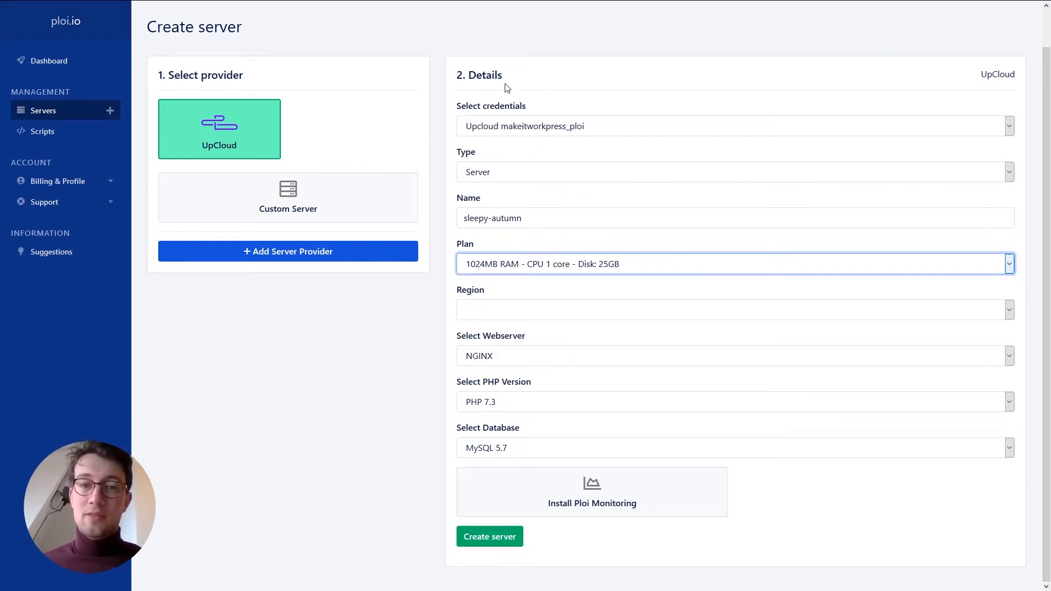
click(514, 308)
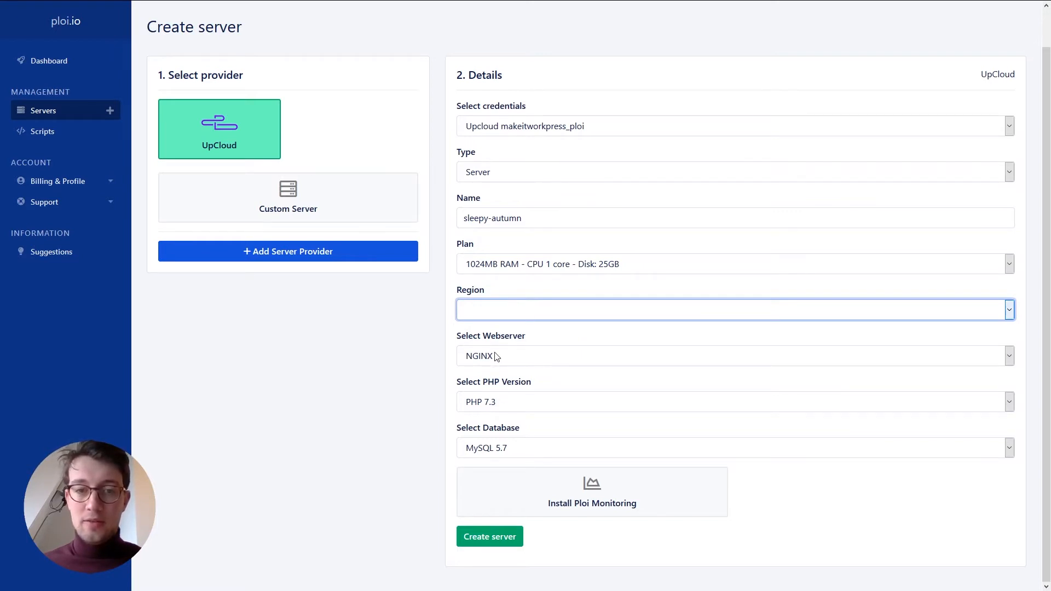
click(383, 397)
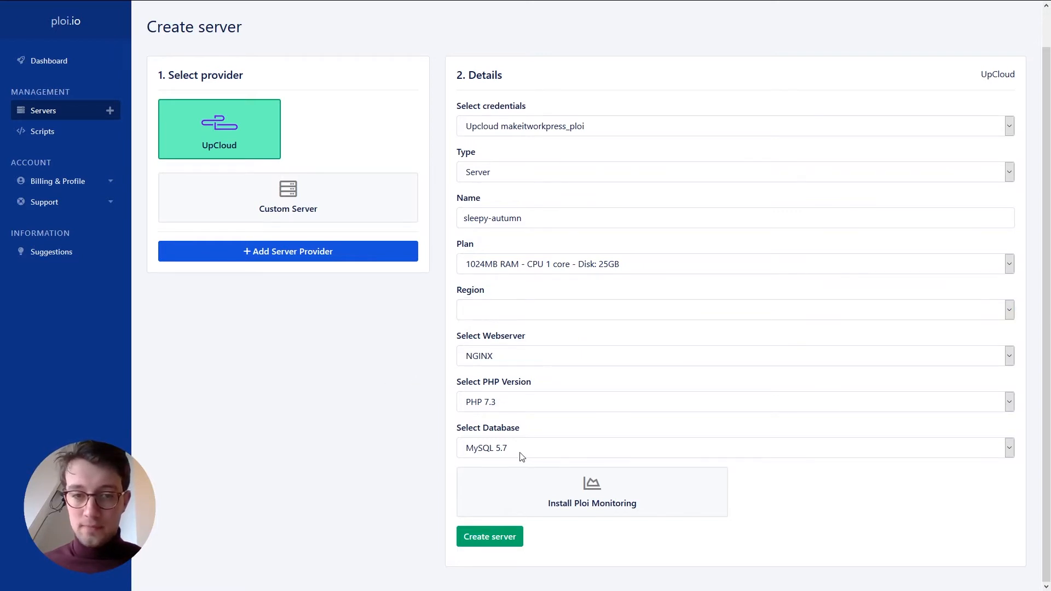
click(488, 358)
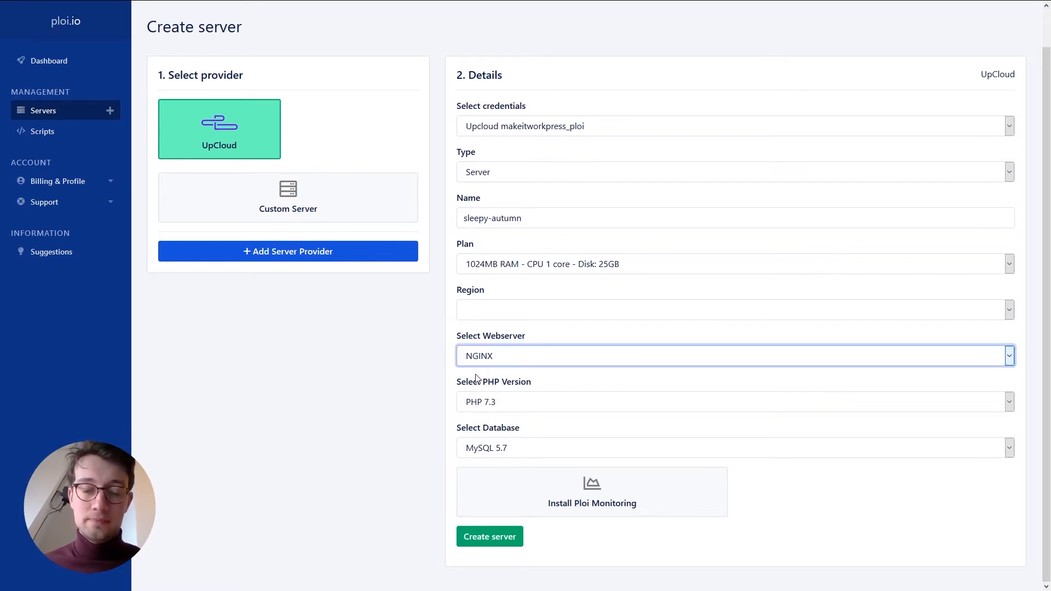
click(510, 406)
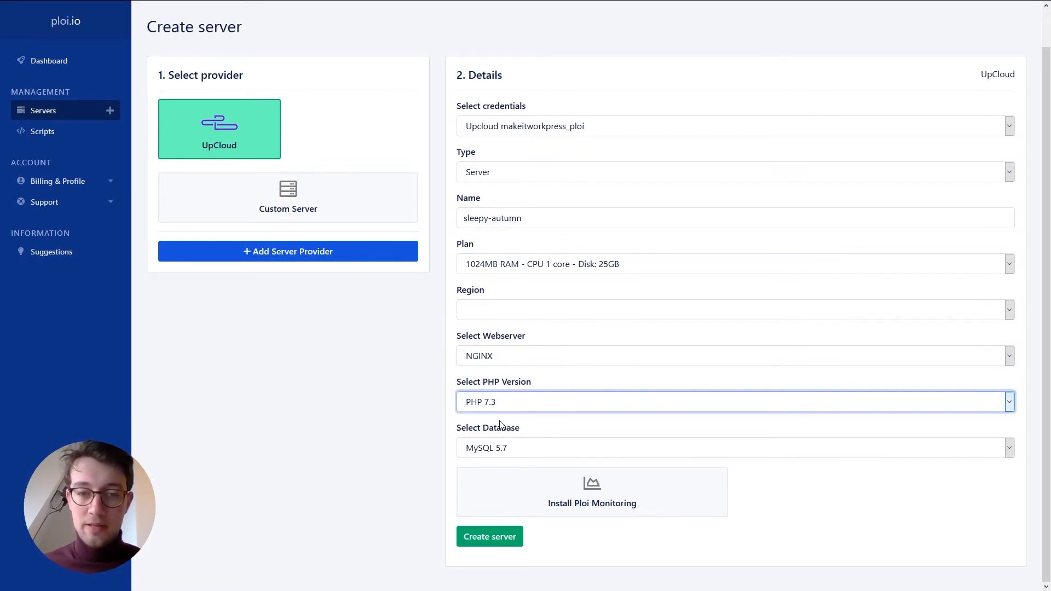
click(503, 457)
click(504, 450)
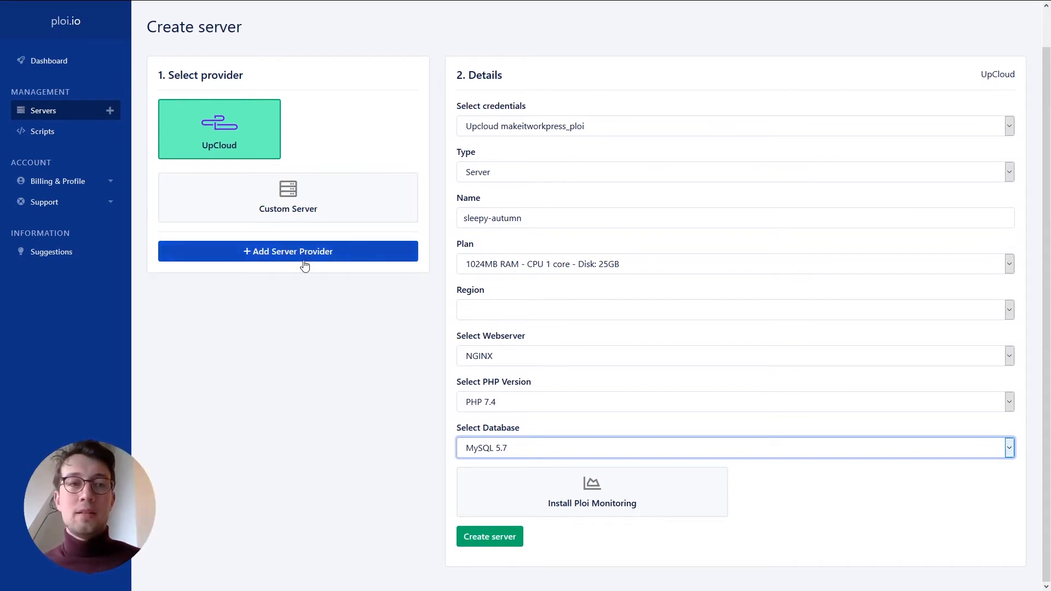
click(48, 112)
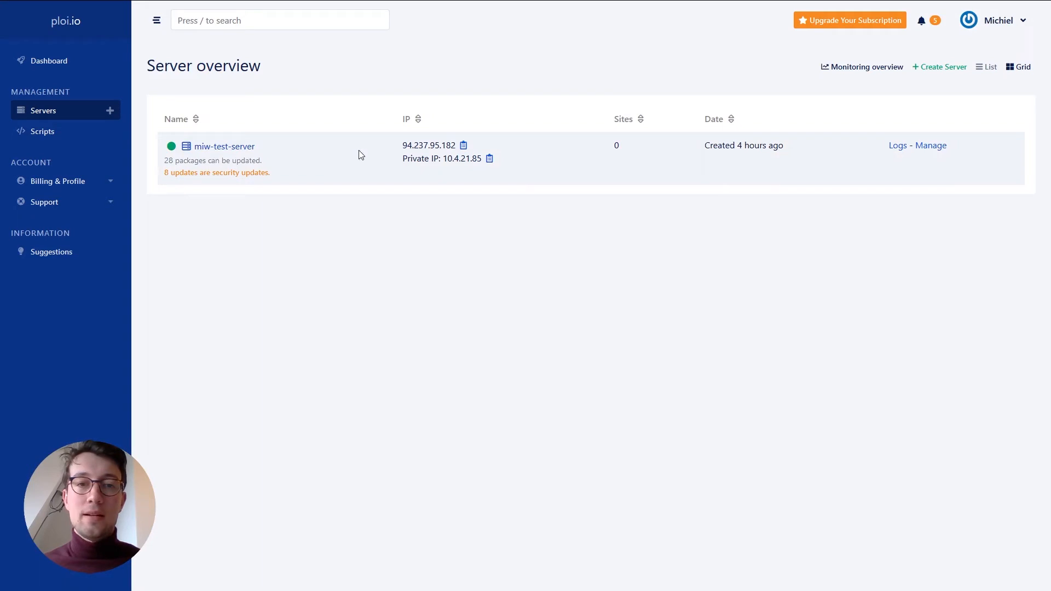
- Open miw-test-server to its Sites section, which has no sites and an empty new-site form
click(225, 148)
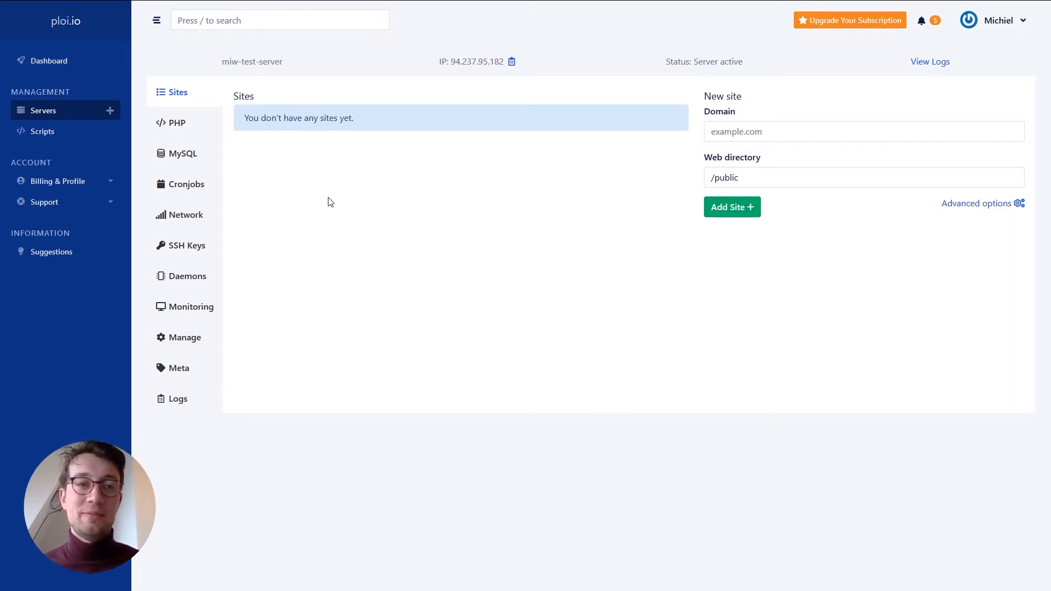
- Check the server's PHP settings, then its MySQL databases, including wp_hostsmake_bj7
click(179, 127)
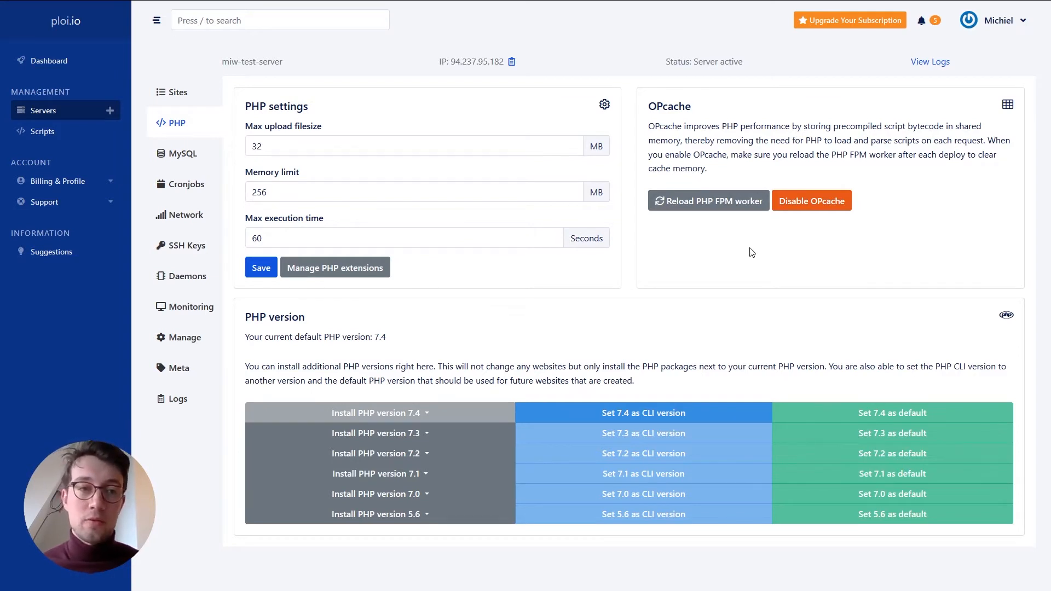
click(178, 162)
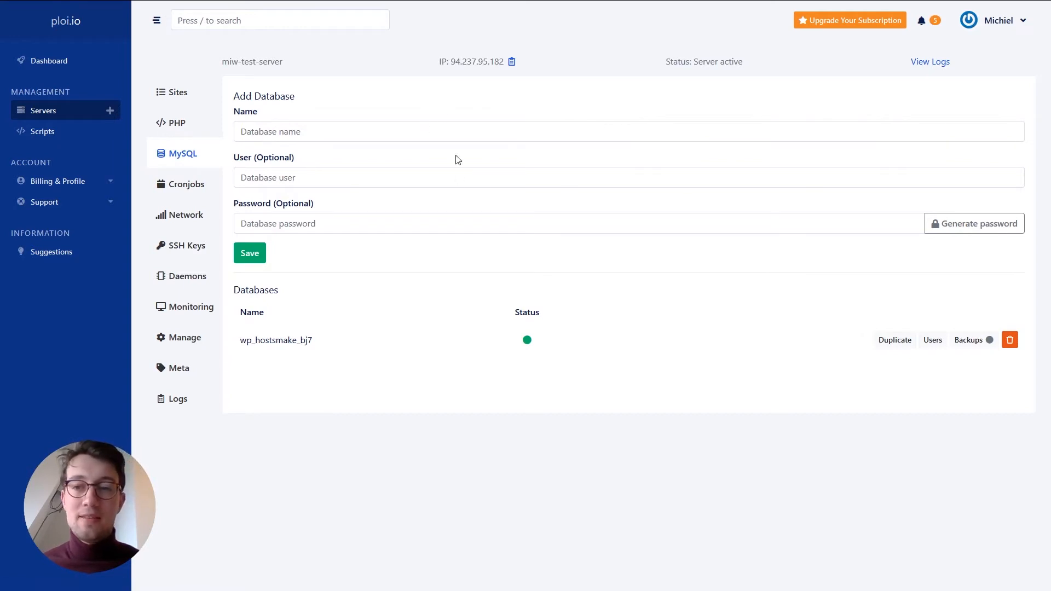
- Look at the server's cron jobs, then its firewall rules for HTTP 80, HTTPS 443 and SSH 22
click(172, 184)
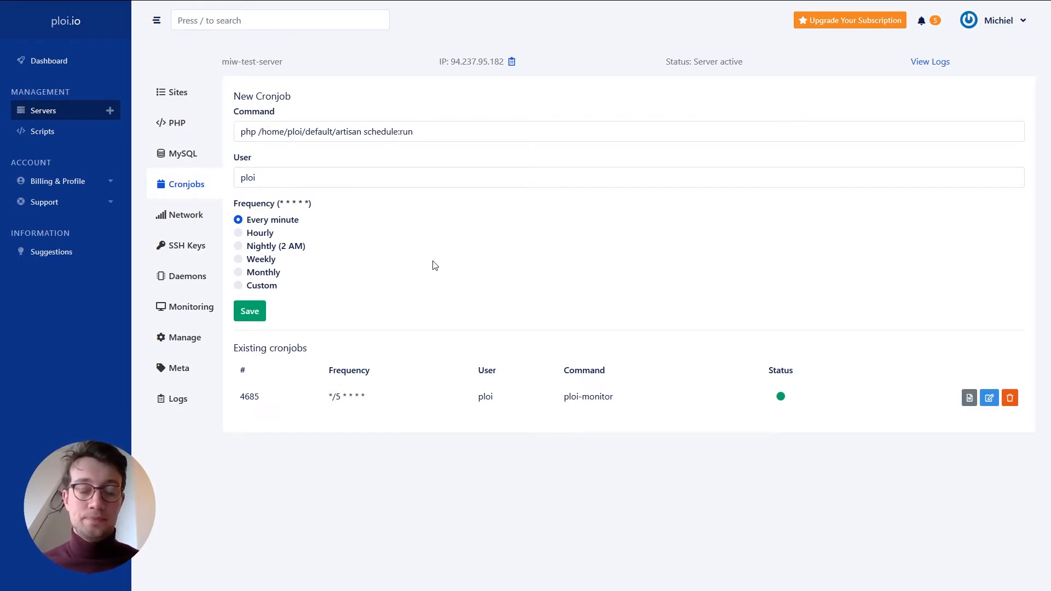
click(178, 218)
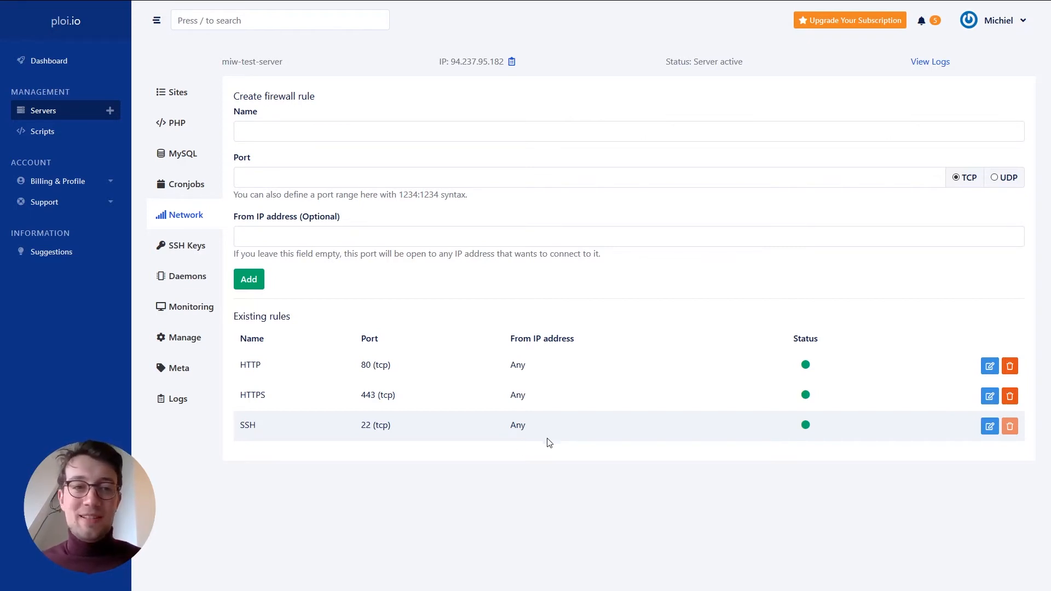
- Browse the server's SSH Keys and Daemons sections, then confirm Ploi monitoring is installed
click(196, 249)
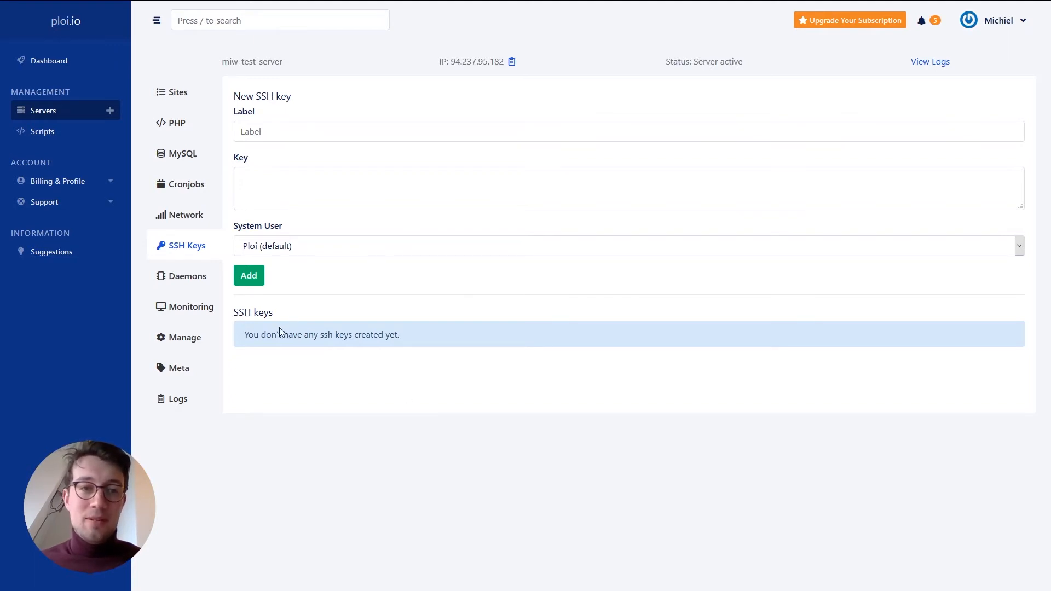
click(174, 276)
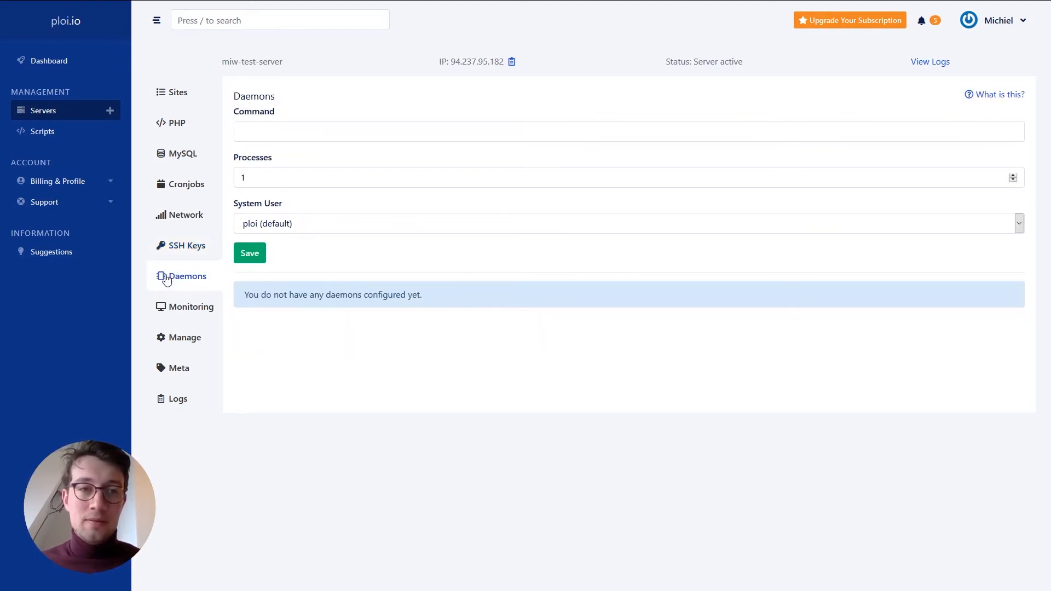
click(187, 311)
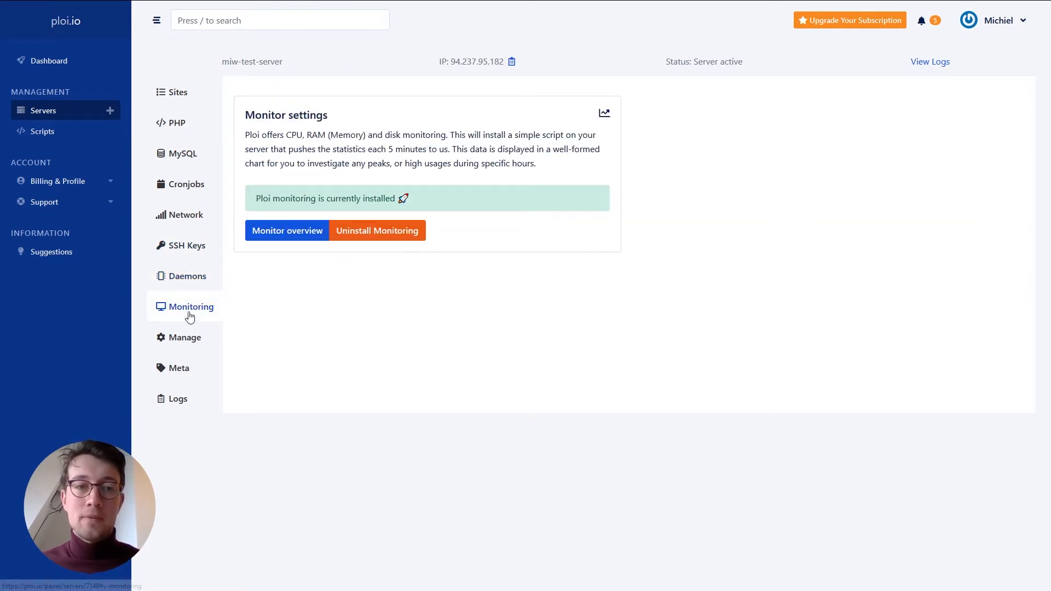
- Show the server's CPU, RAM and Disk usage chart over the last 240 minutes (4 hours)
click(290, 232)
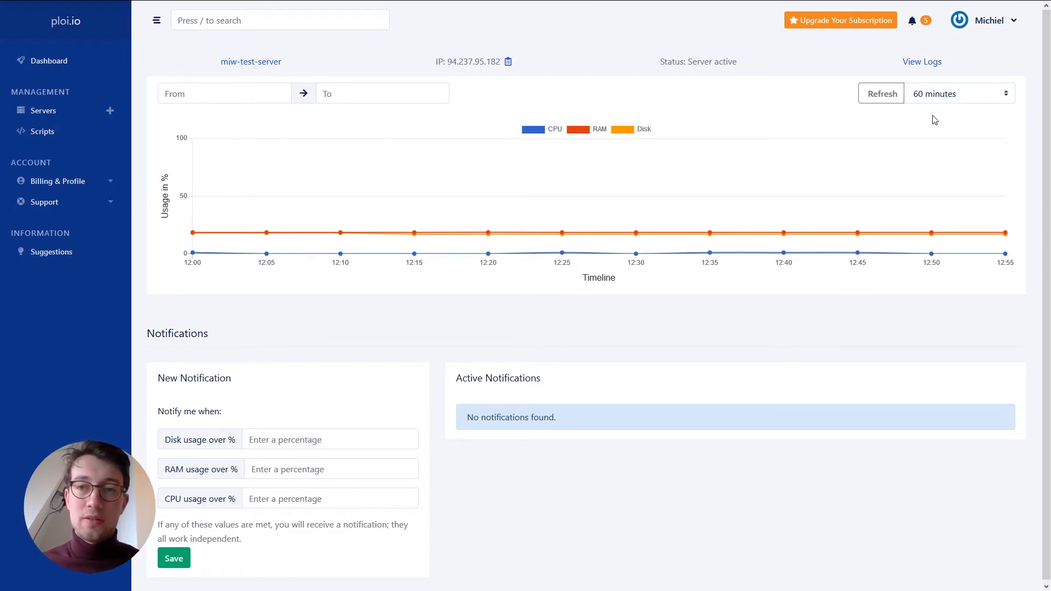
click(992, 94)
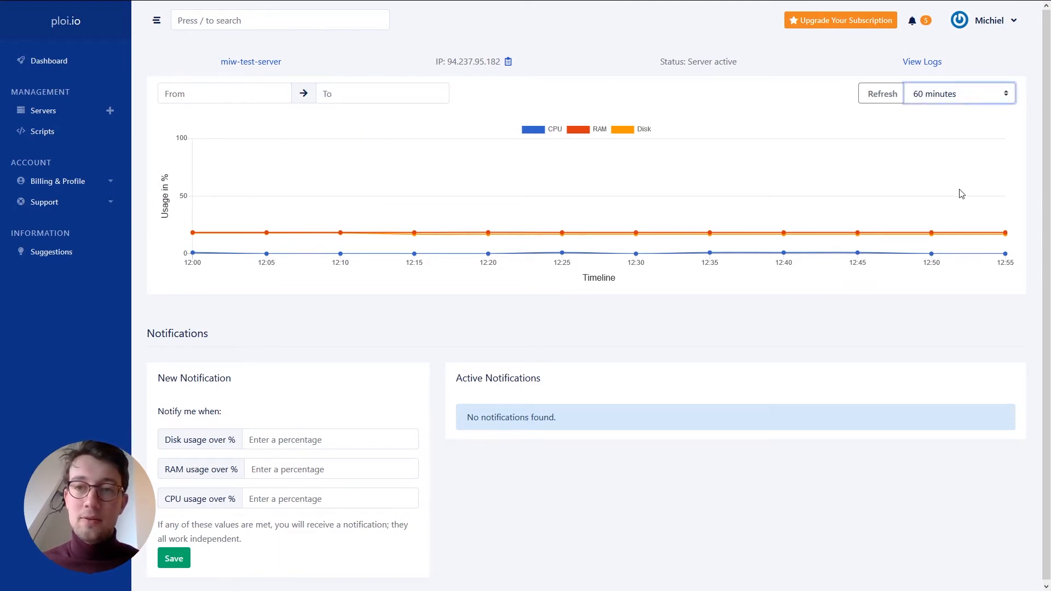
key(Down)
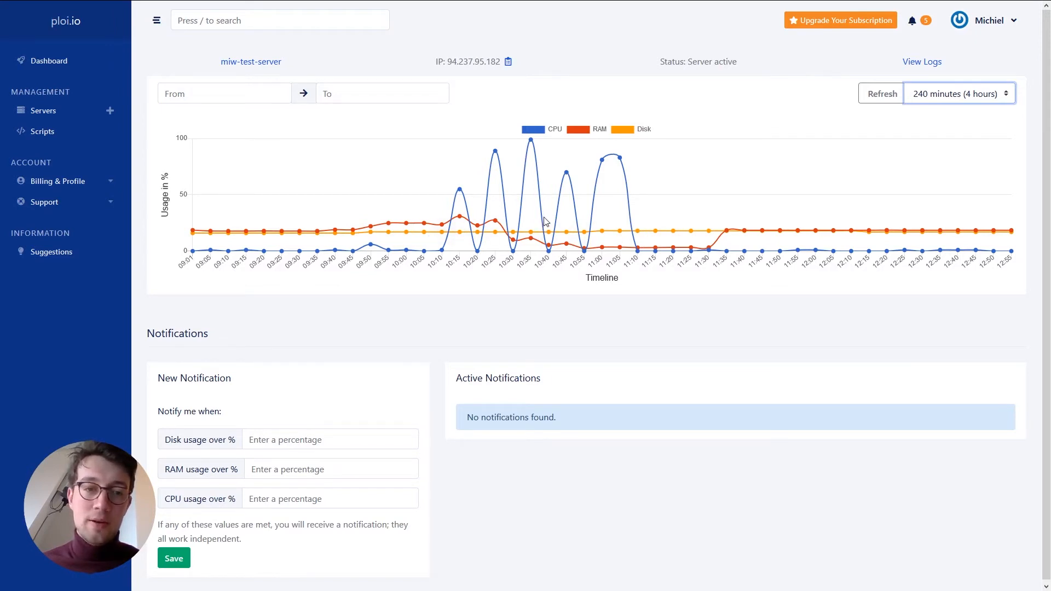
scroll(309, 459, down, 1)
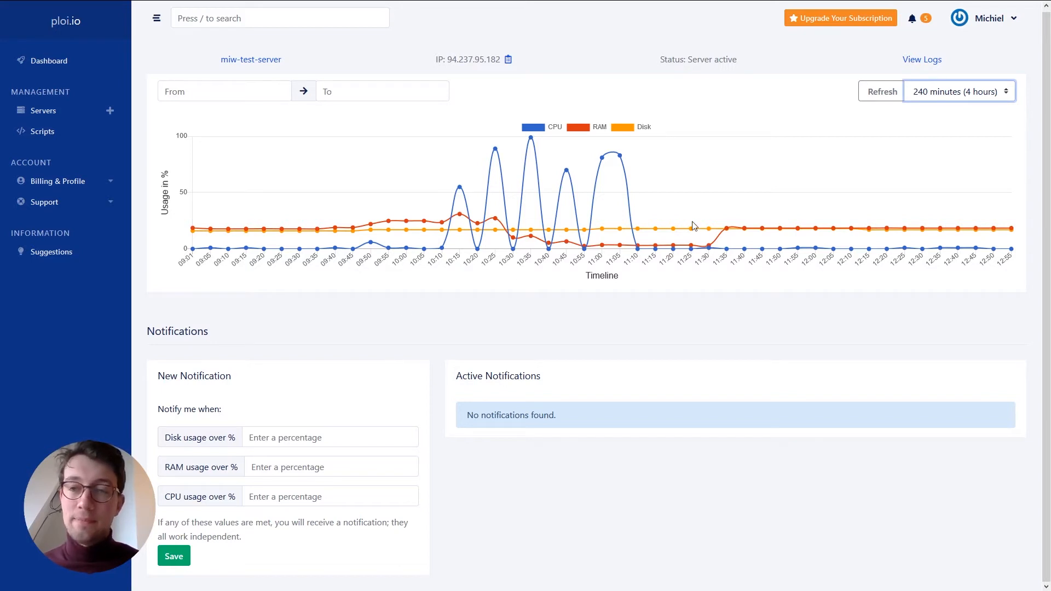
click(58, 112)
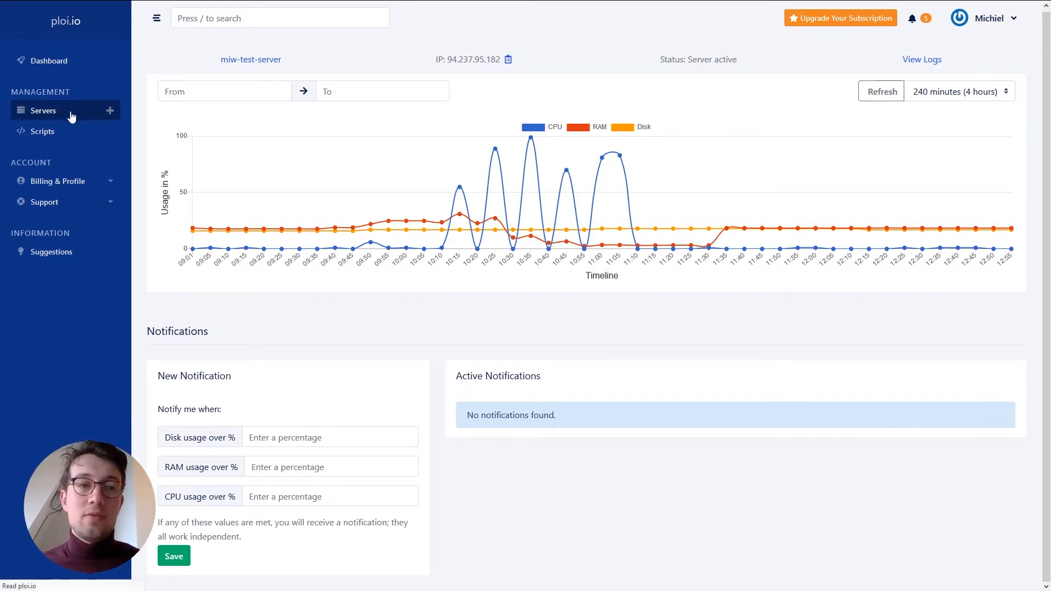
- Look through miw-test-server's Manage options, then return to the Server overview
click(218, 148)
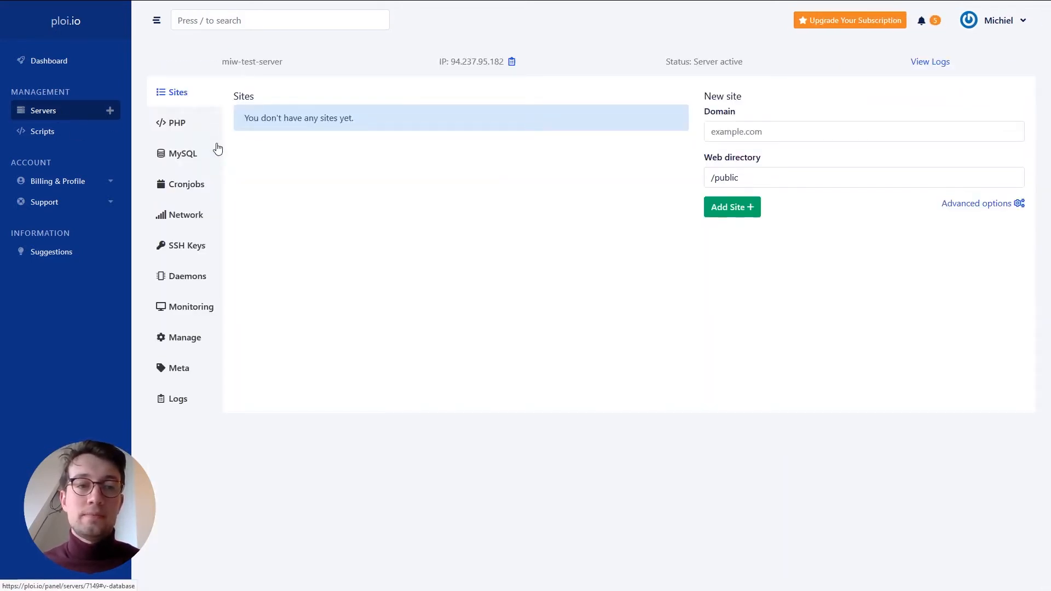
click(181, 339)
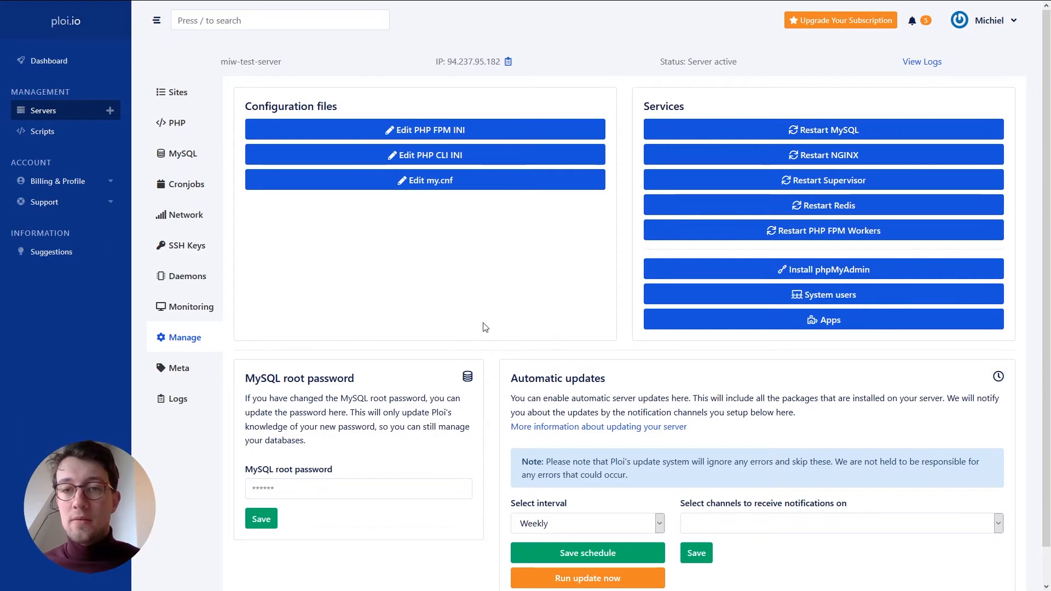
scroll(482, 335, down, 1)
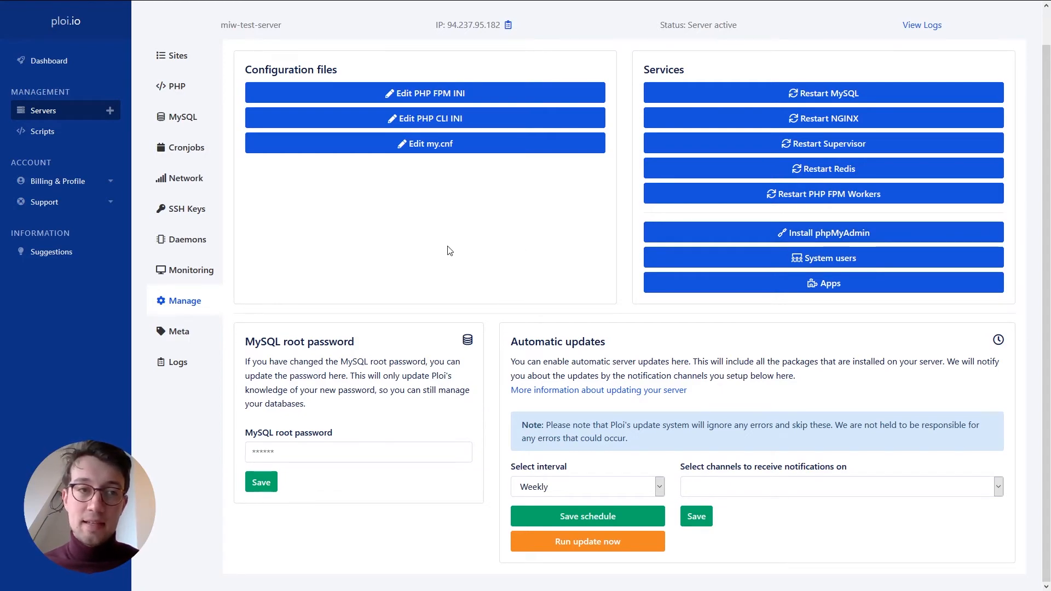
click(40, 116)
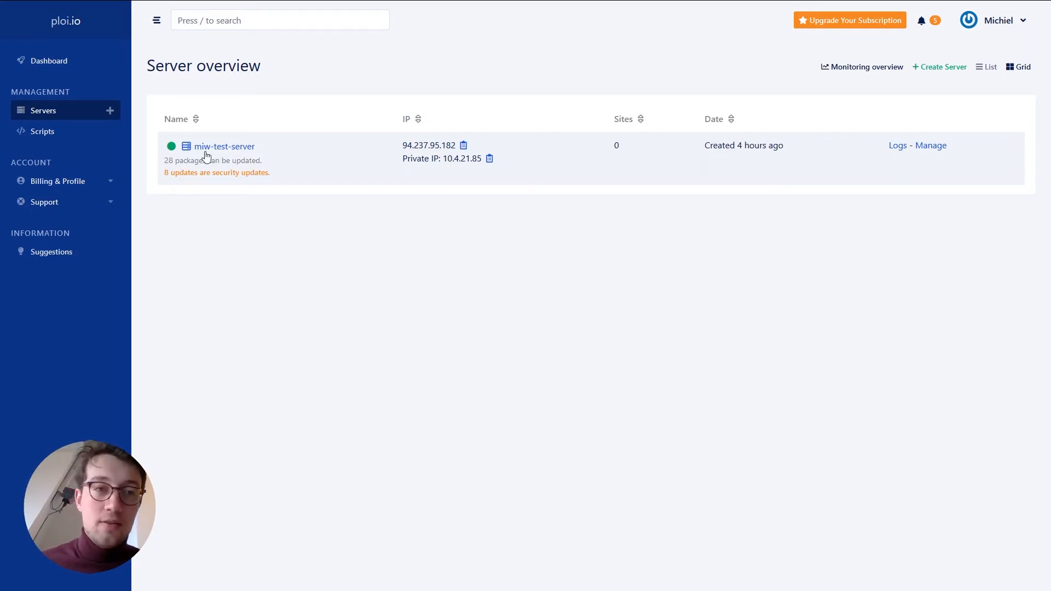
- Open miw-test-server's Manage page and check the notification channels for Weekly automatic updates
click(219, 146)
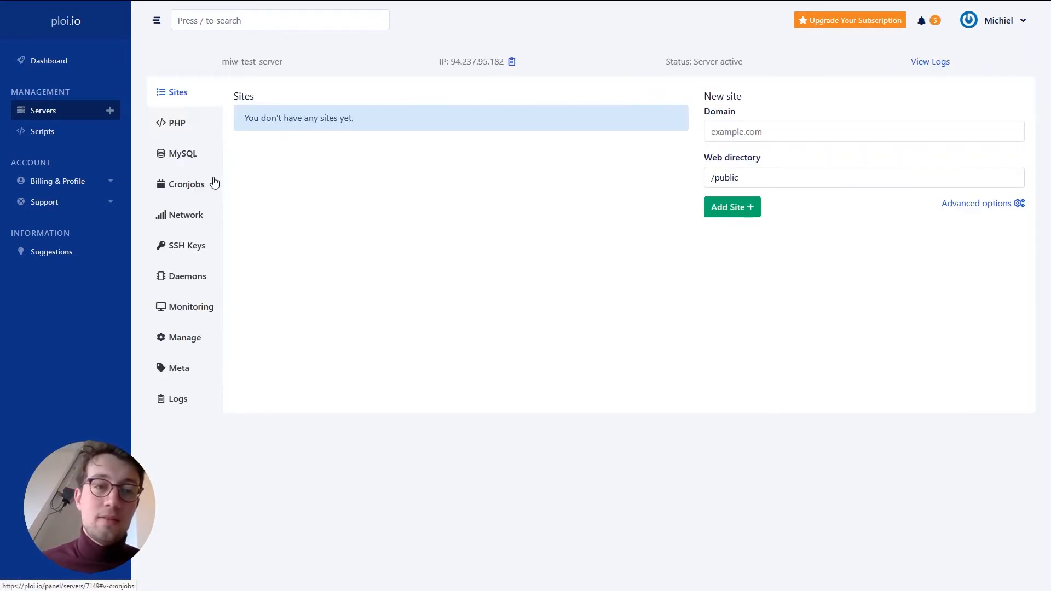
click(175, 339)
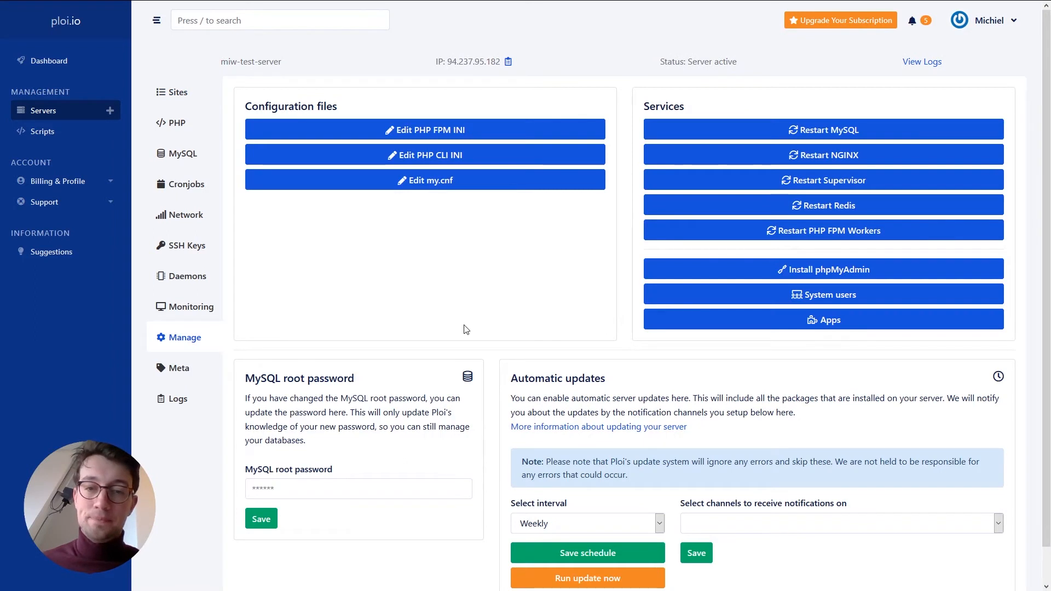
scroll(463, 329, down, 1)
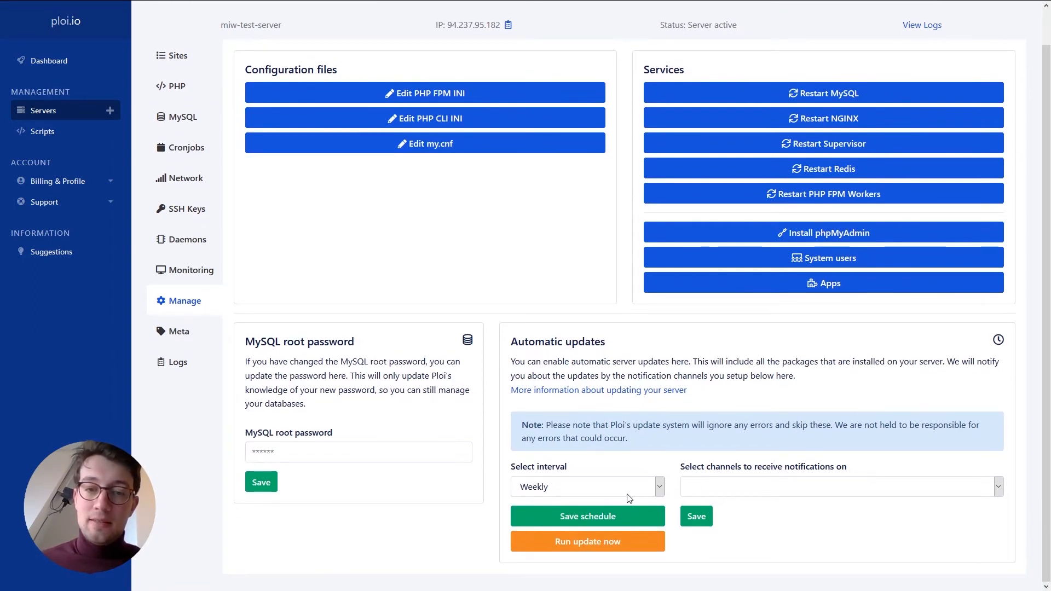
click(765, 492)
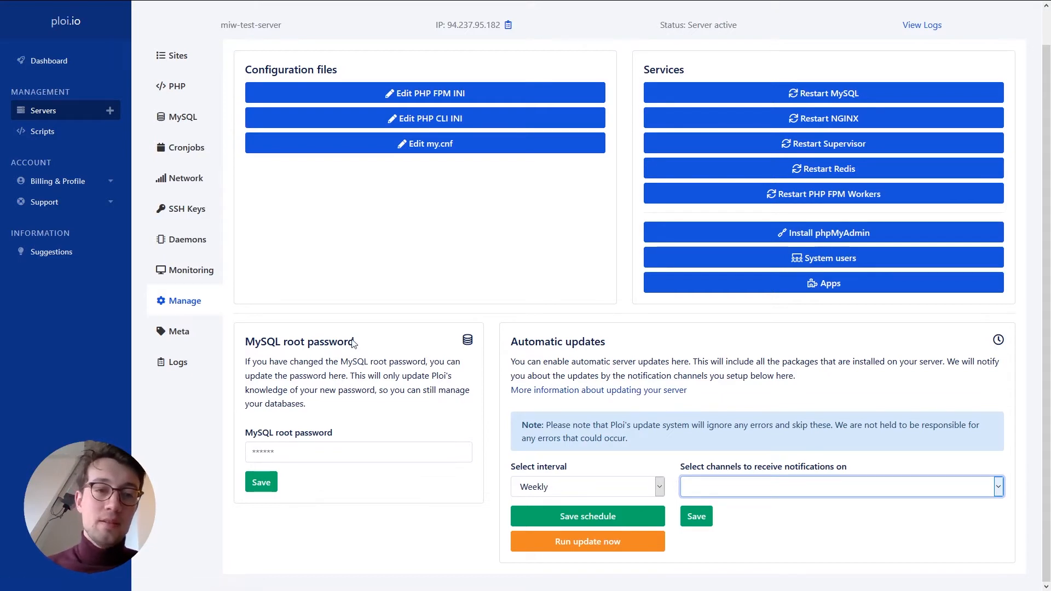
- View the Meta section, cancel the Delete server confirmation, and open the server's system logs
click(188, 335)
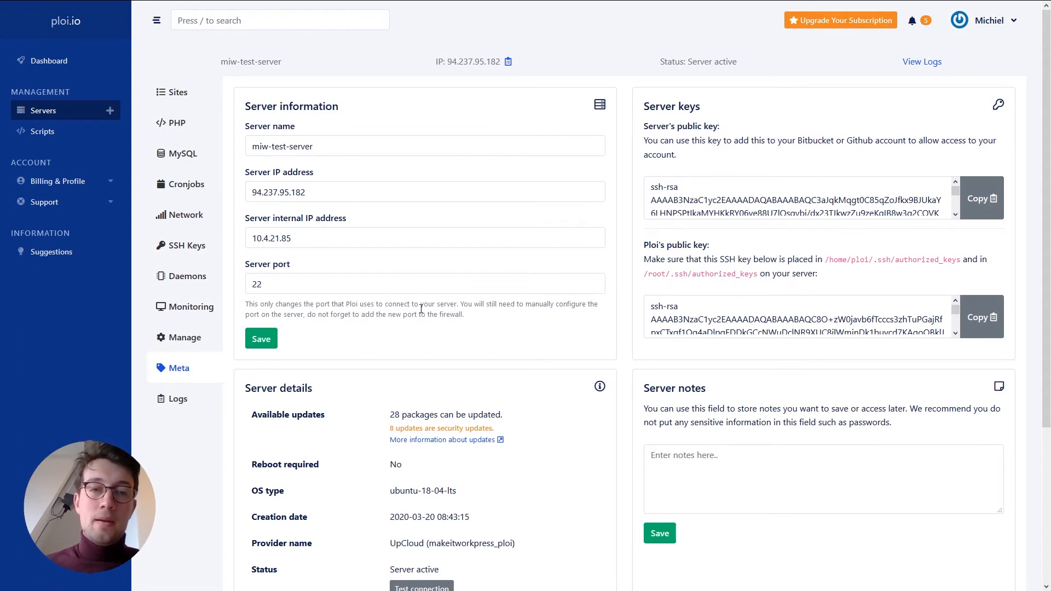
scroll(424, 302, down, 4)
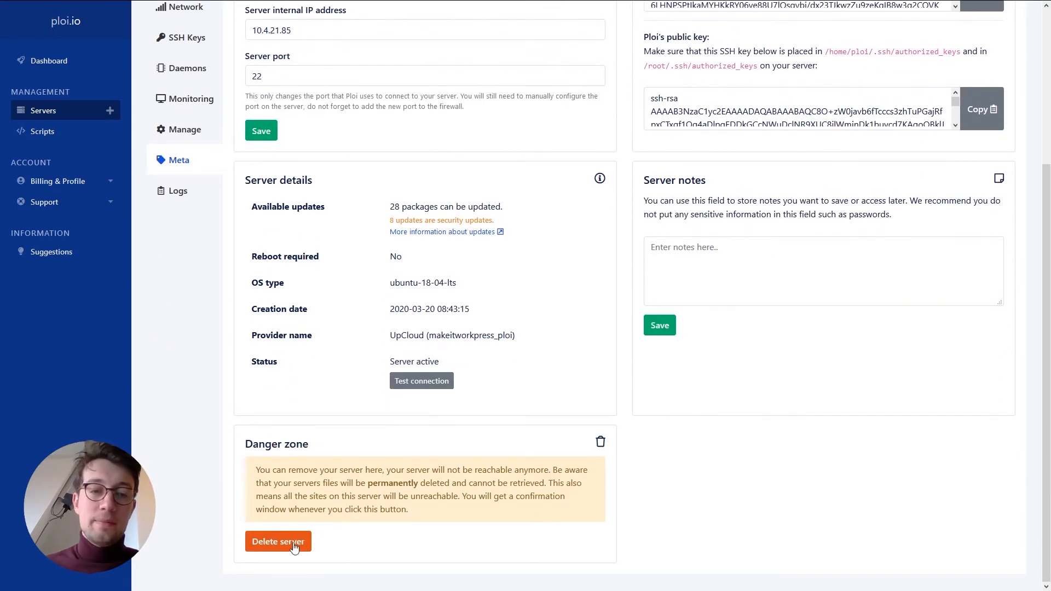
click(293, 543)
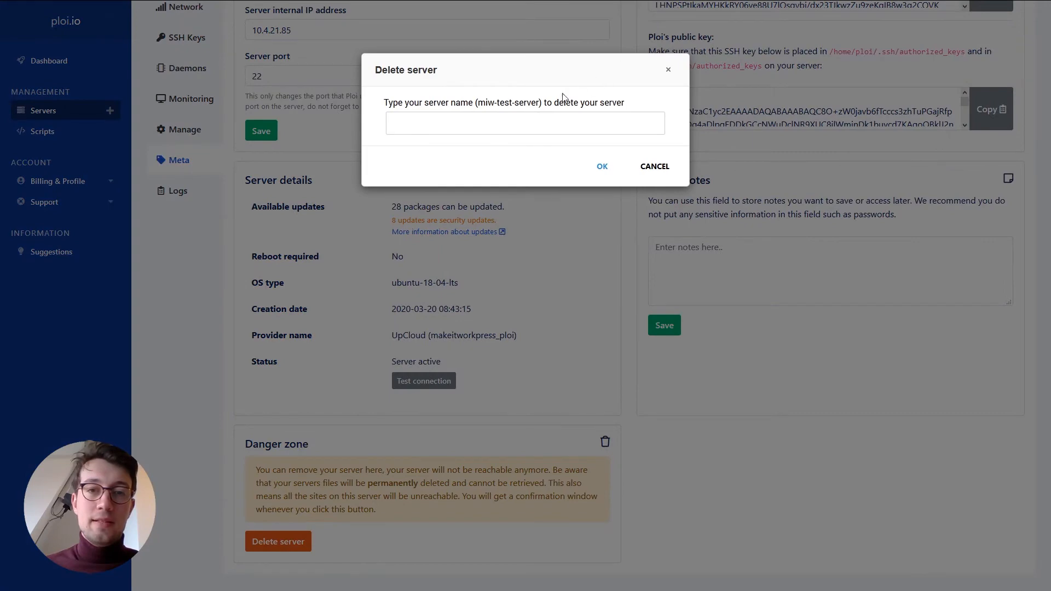
click(669, 74)
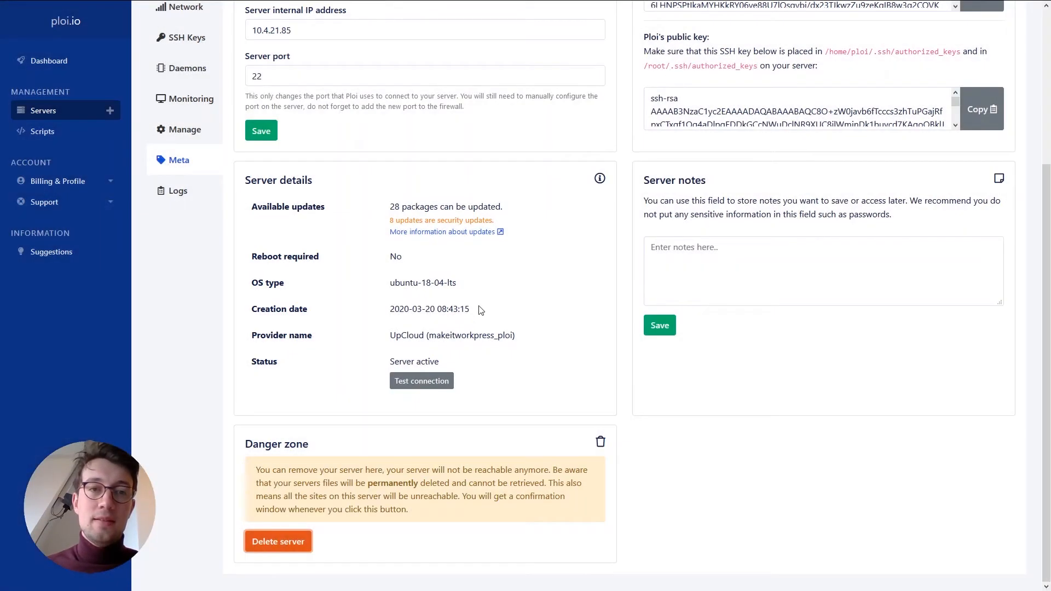
scroll(480, 302, up, 4)
click(178, 401)
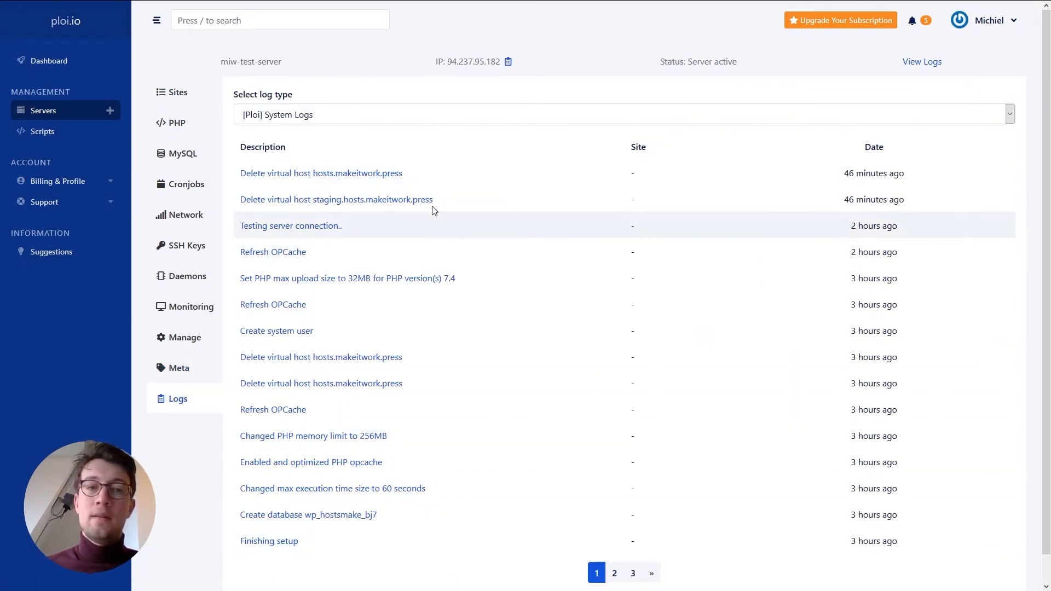
- Browse the NGINX error and access logs, return to Ploi System Logs, then go back to Servers
click(446, 122)
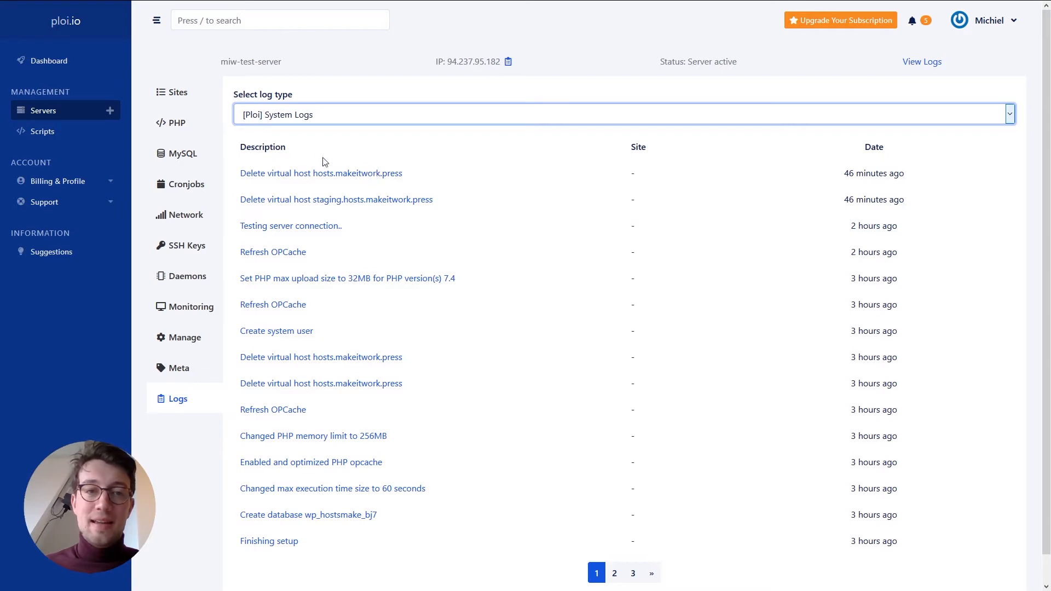
key(Down)
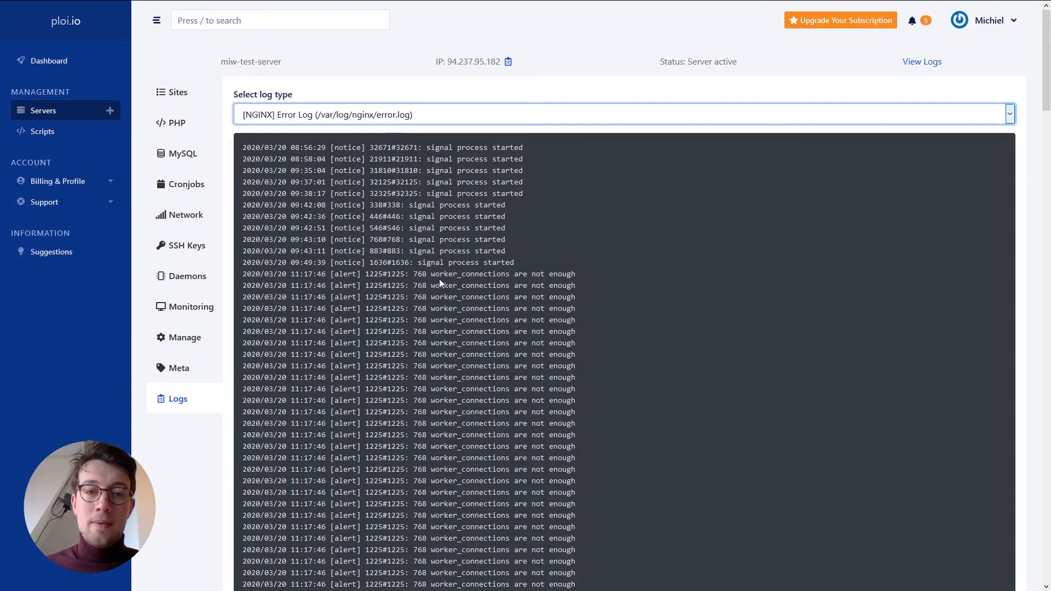
scroll(497, 321, down, 3)
scroll(497, 321, down, 20)
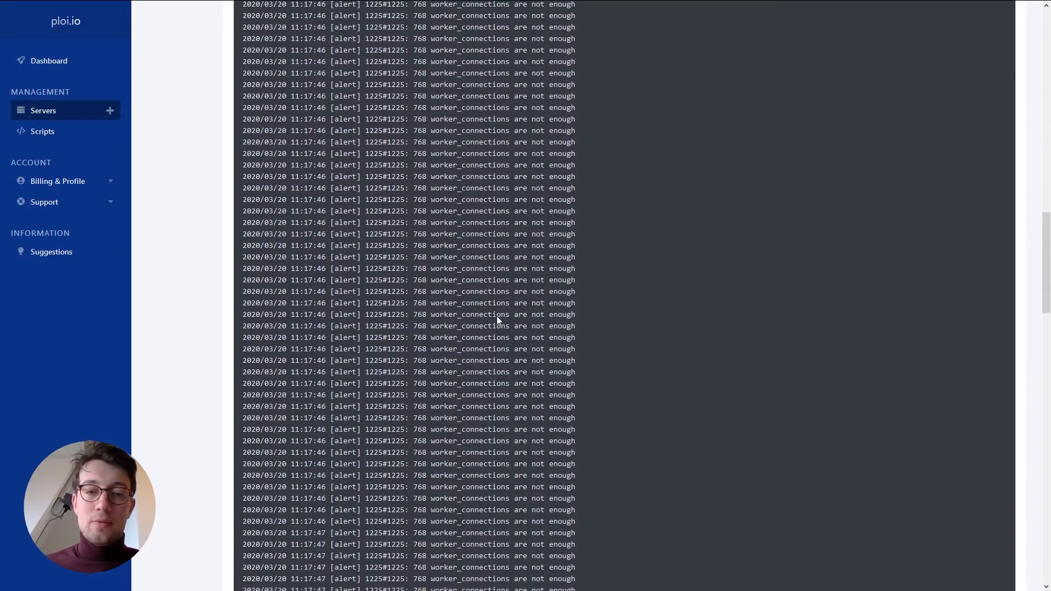
scroll(629, 416, down, 12)
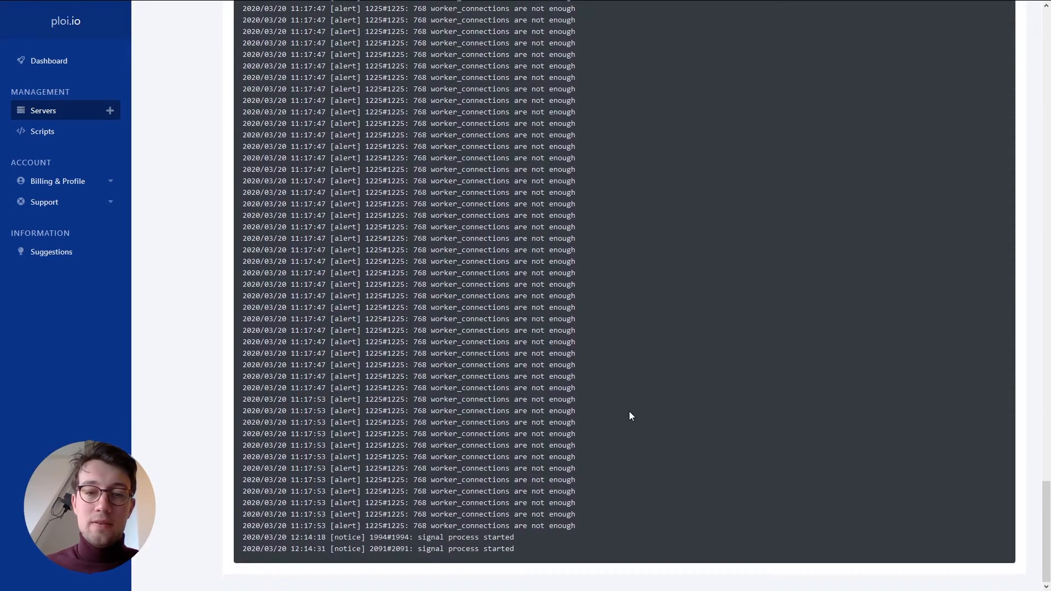
scroll(396, 489, up, 20)
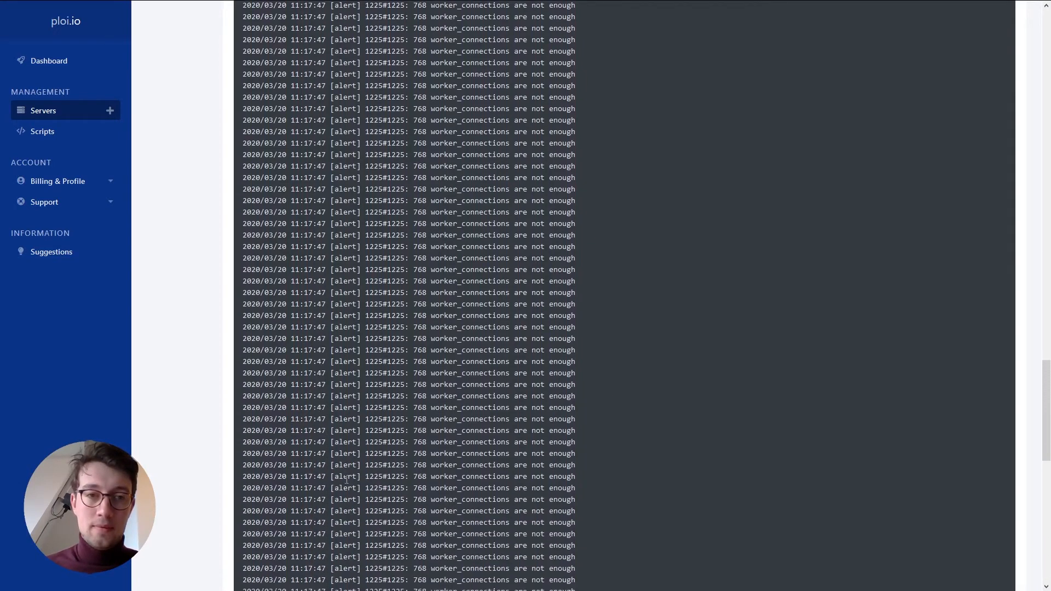
scroll(352, 476, up, 5)
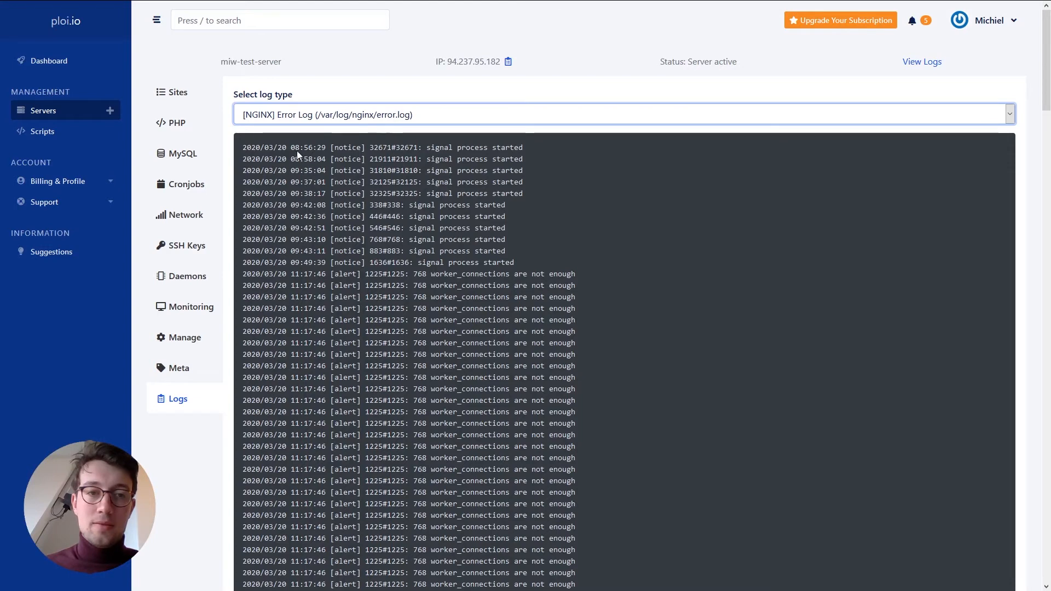
key(Up)
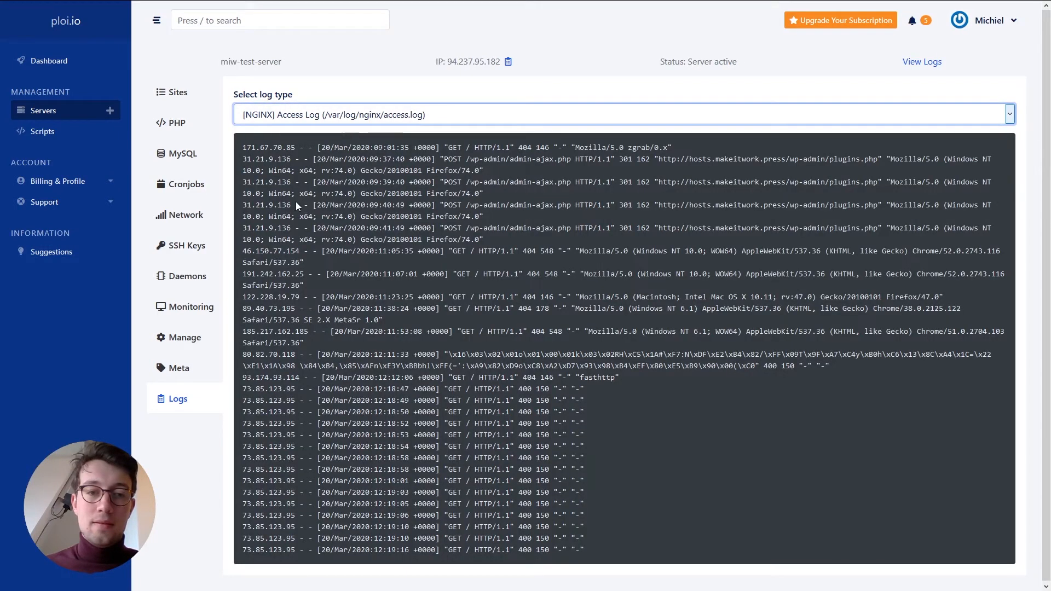
key(Up)
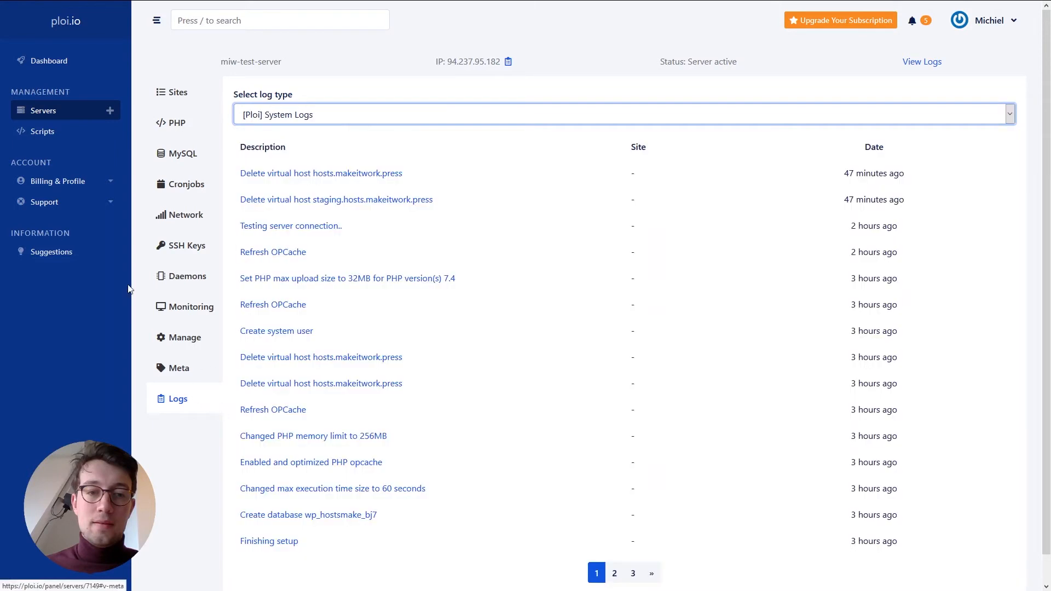
click(44, 111)
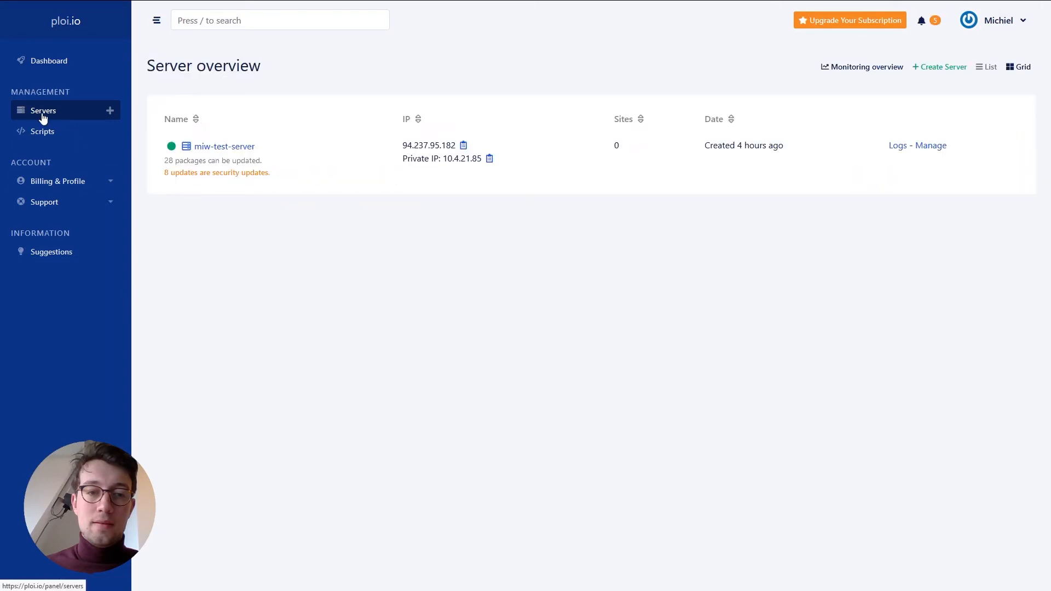
- Open miw-test-server from the server list to reach its Sites page
click(214, 147)
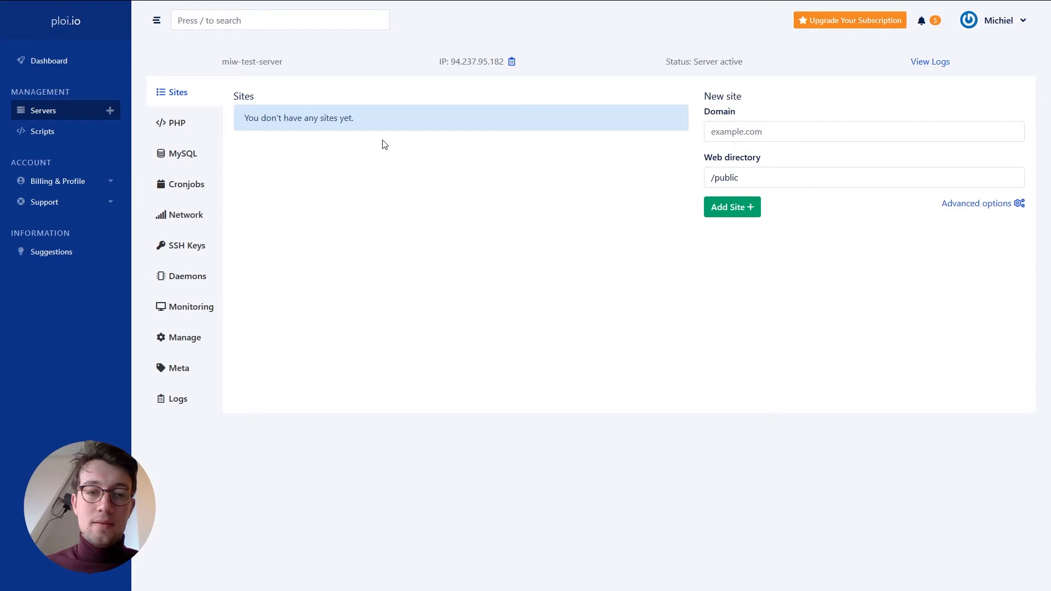
- Add the site hosts.makeitwork.press with a staging site and its own system user
click(732, 134)
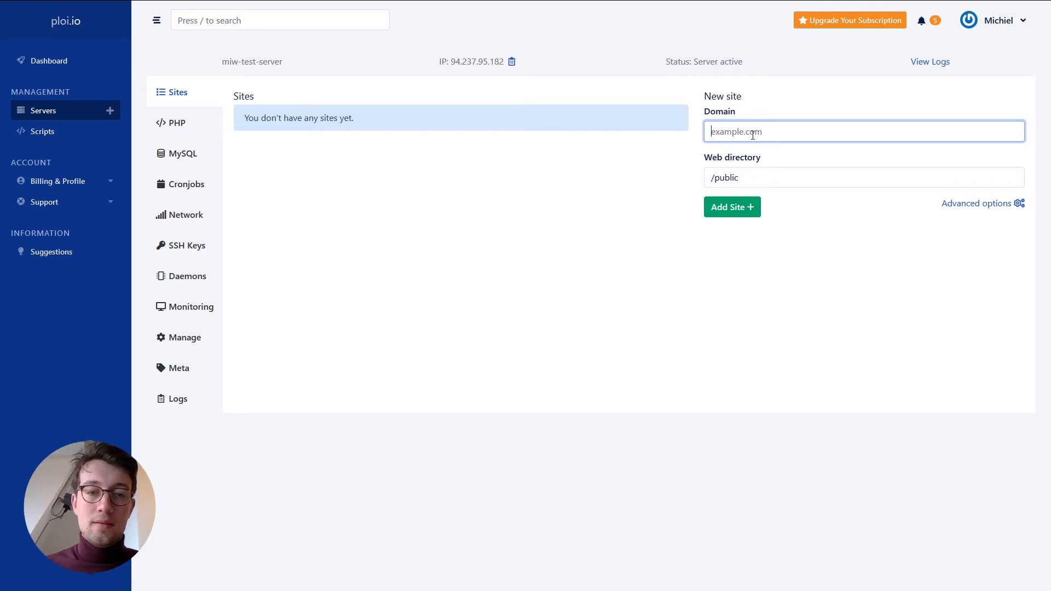
text(hosts.makeitwork.press)
click(962, 205)
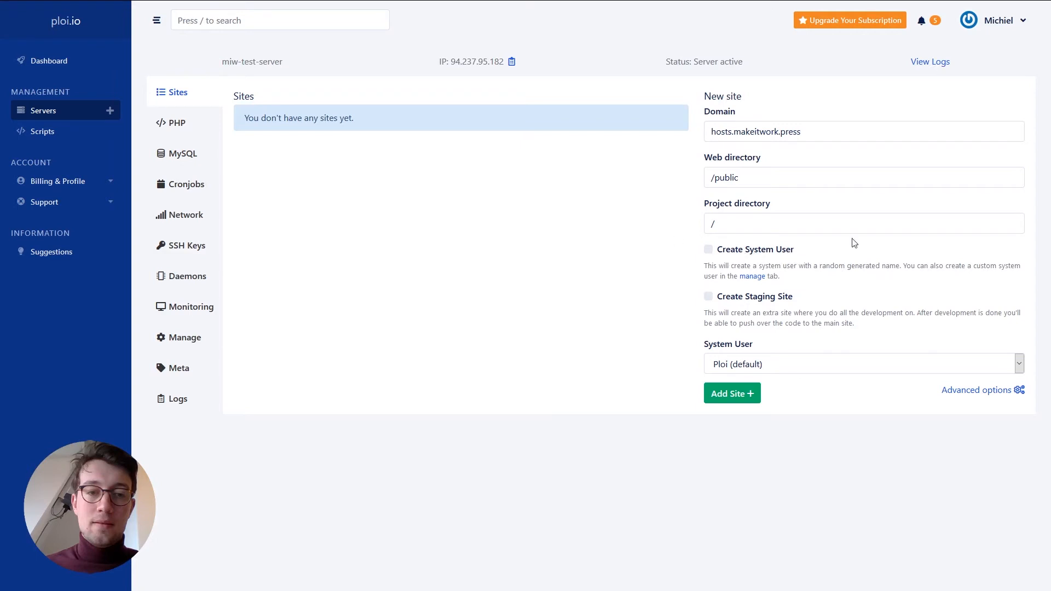
click(708, 296)
click(709, 249)
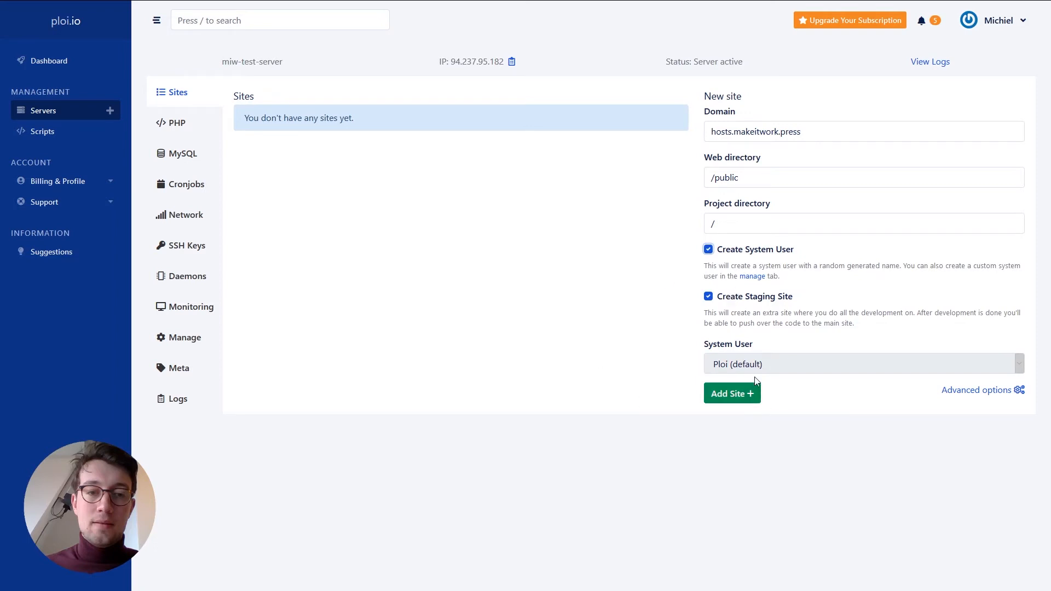
click(732, 395)
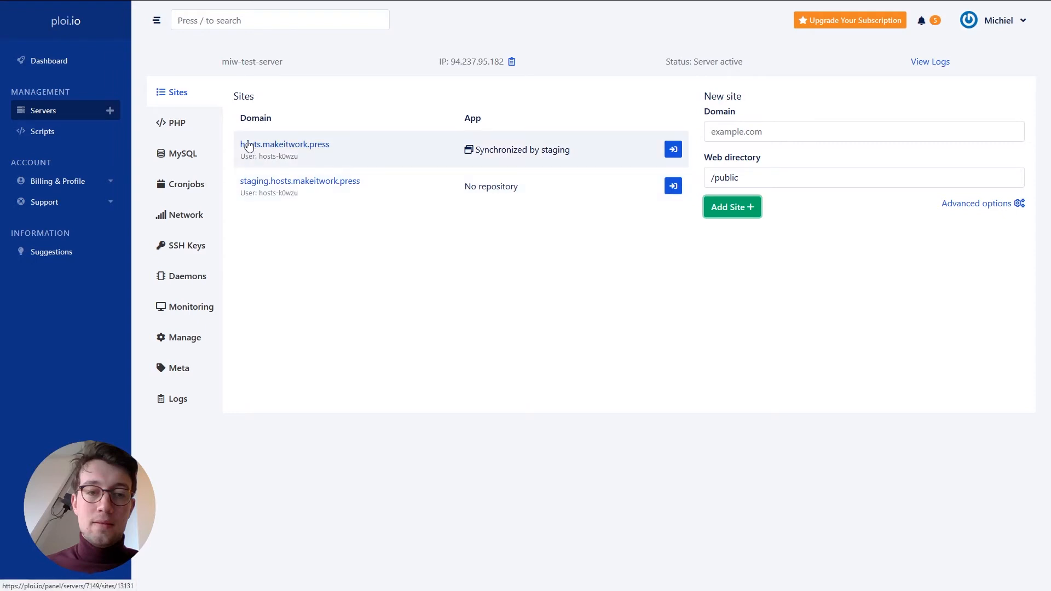
- Open hosts.makeitwork.press and follow its link to the staging site's page
click(278, 145)
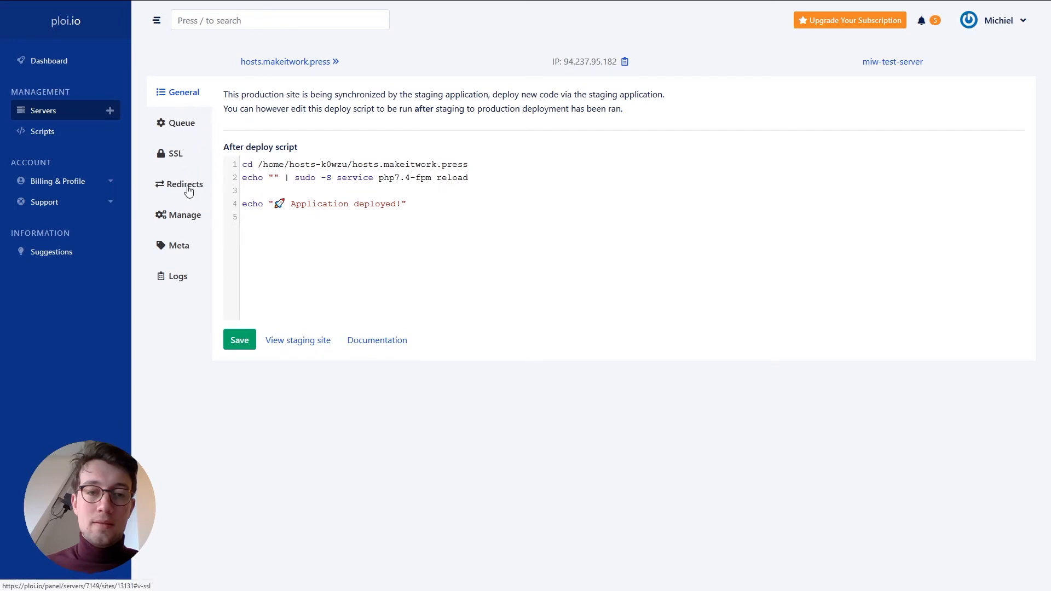
click(300, 345)
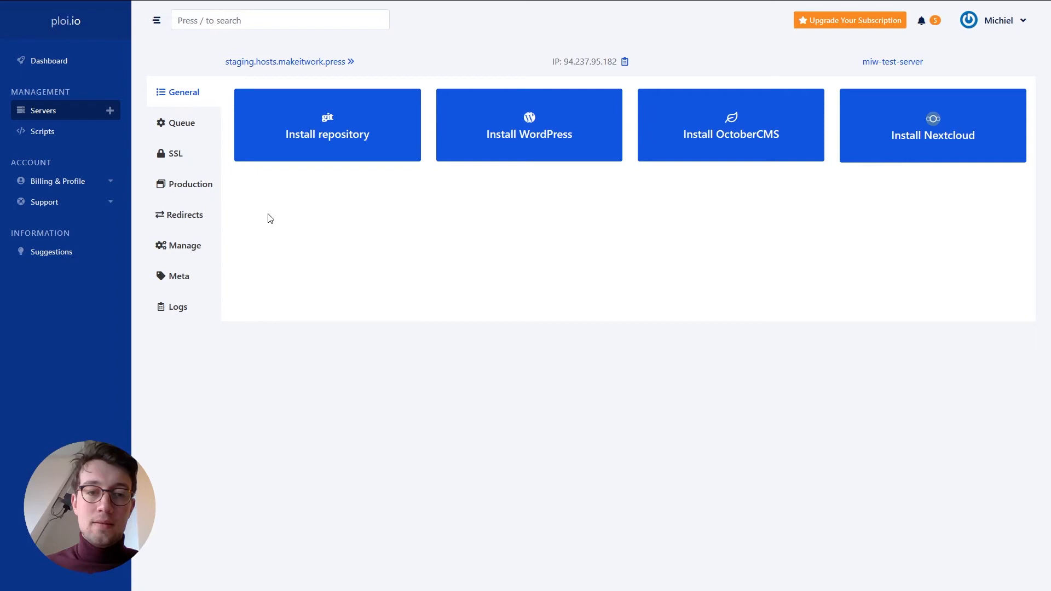
- Install WordPress on staging.hosts.makeitwork.press using a newly created database
click(584, 151)
click(436, 282)
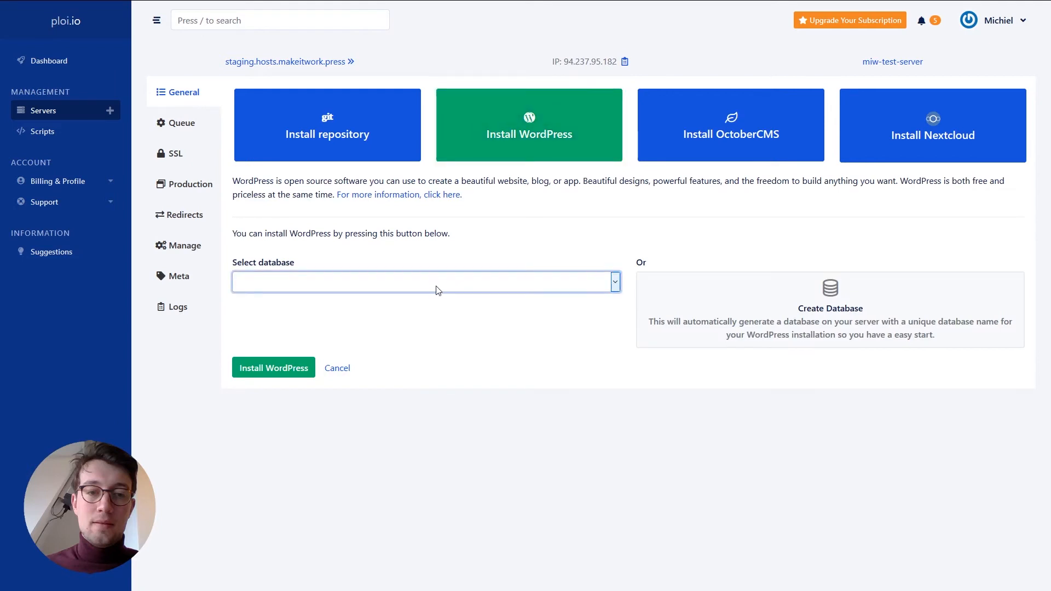
click(822, 343)
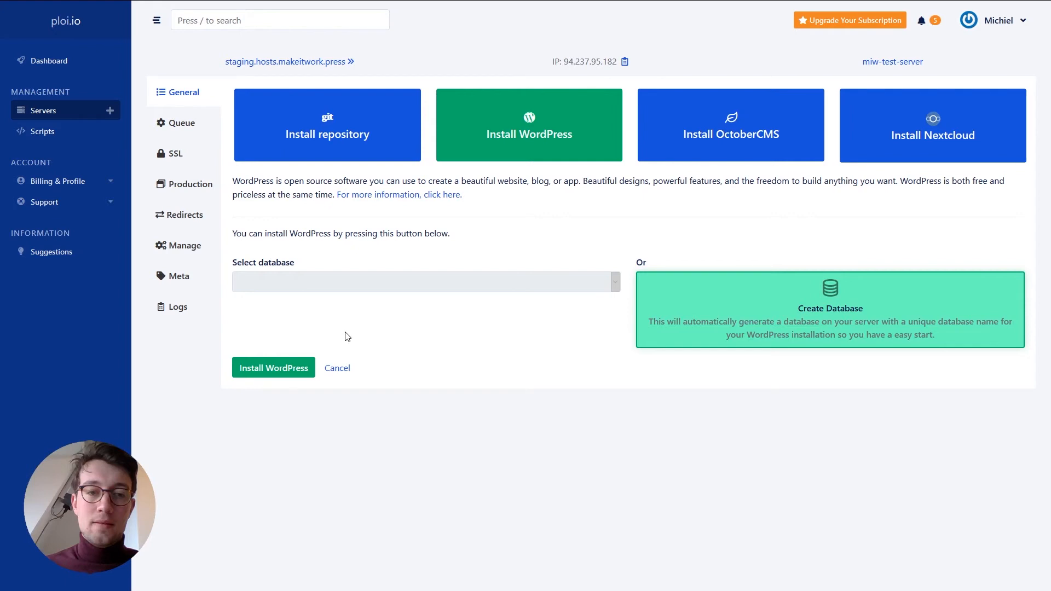
click(275, 373)
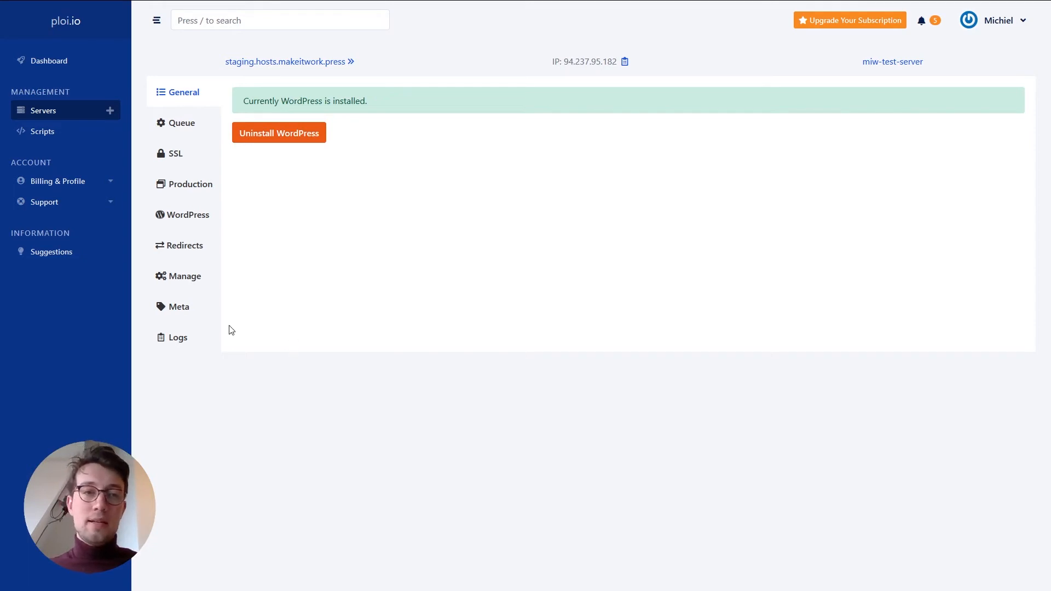
- View the staging site's queue worker settings, then its SSL certificates section
click(178, 135)
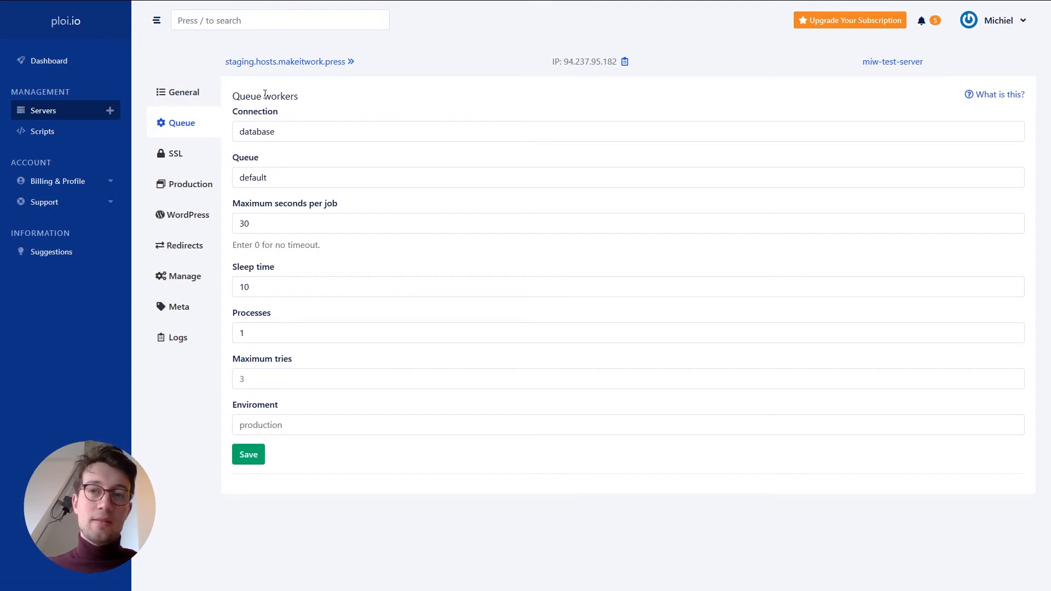
click(187, 159)
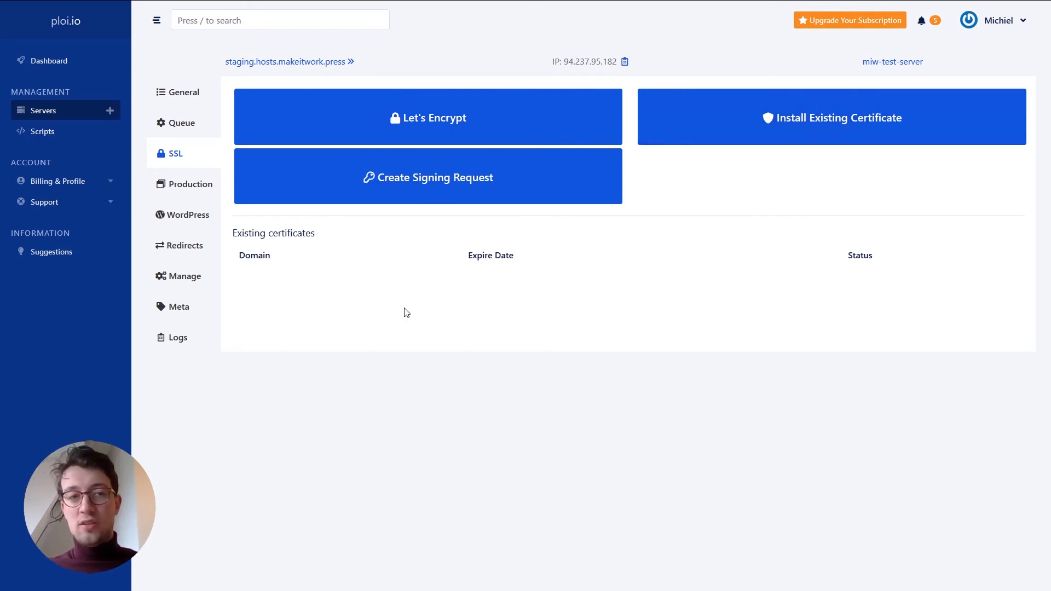
- Review the staging site's wp-config.php from the WordPress section and close it unchanged
click(172, 218)
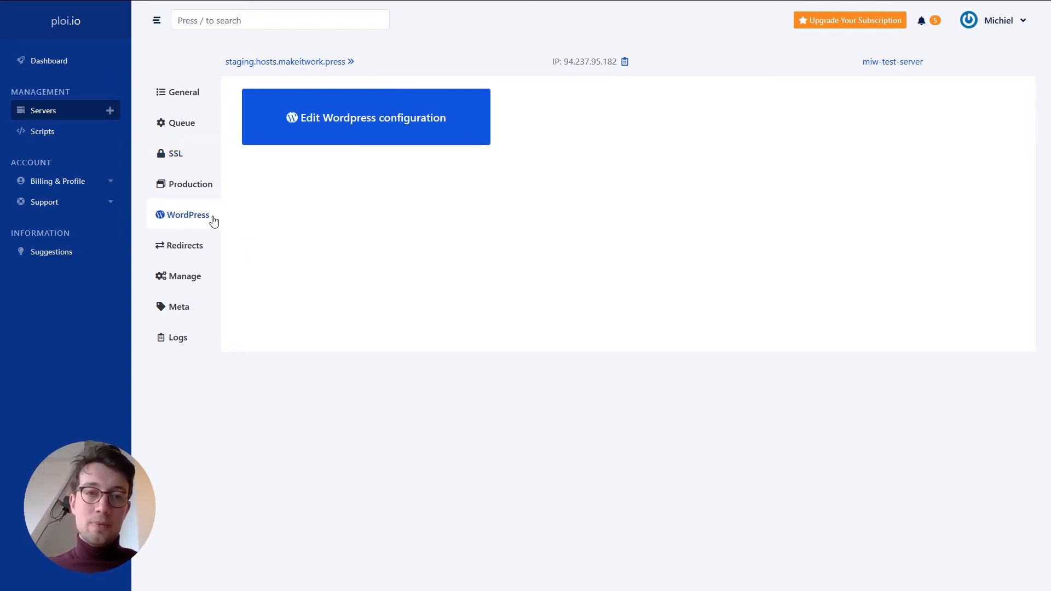
click(353, 125)
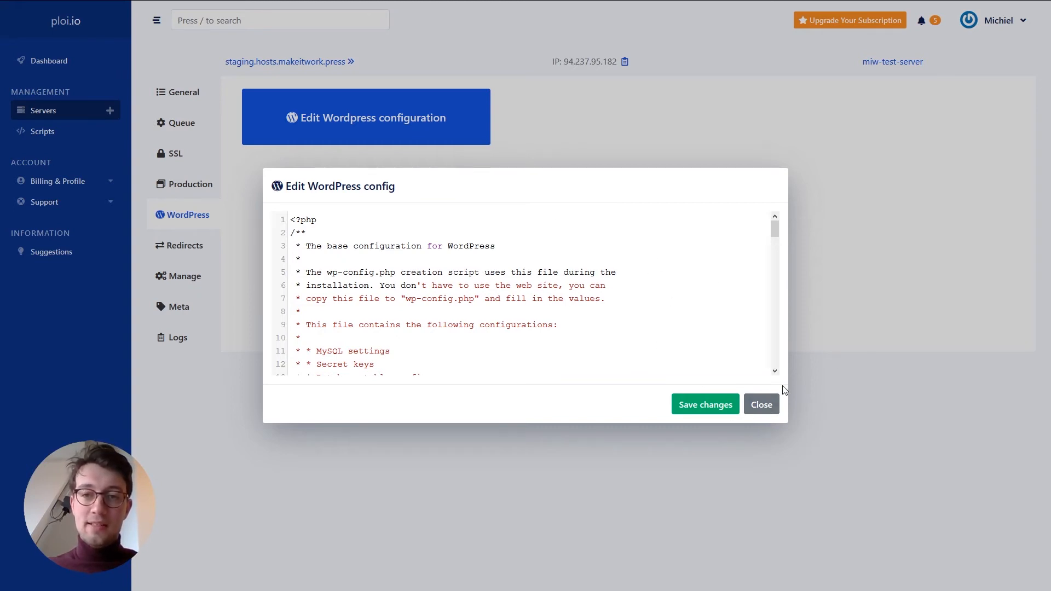
click(761, 405)
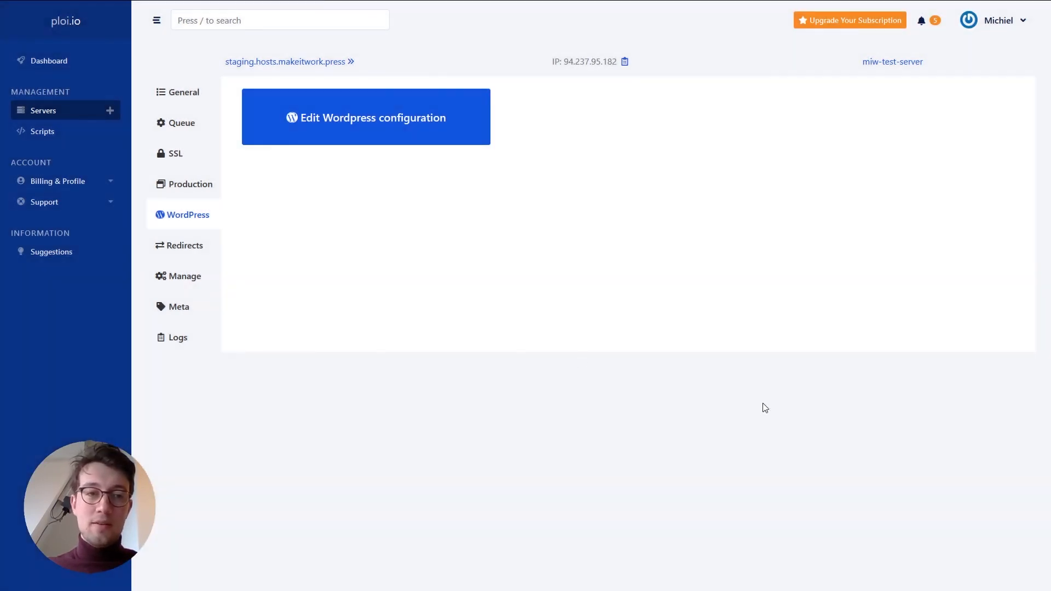
- Look at the staging site's Redirects, then its Manage options
click(191, 254)
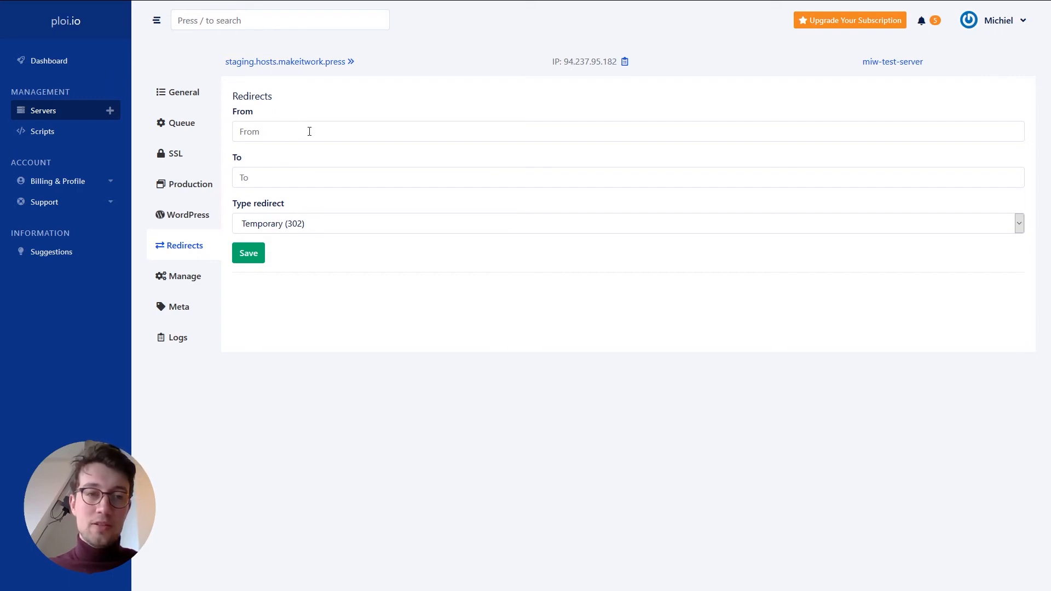
click(190, 278)
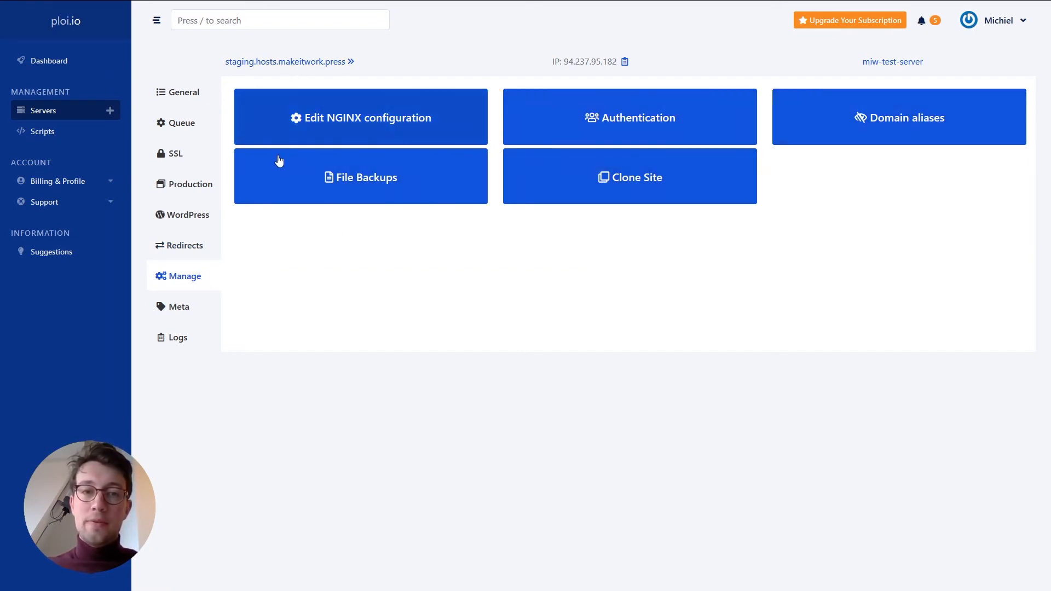
- Inspect and close the File Backups, Authentication and Domain aliases dialogs, then view Meta
click(413, 185)
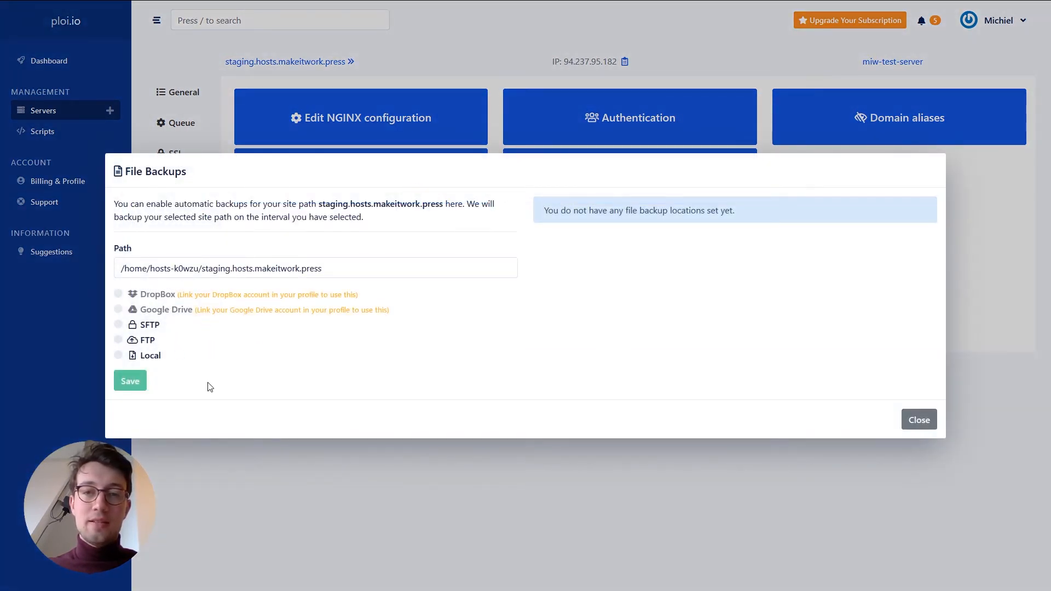
click(919, 421)
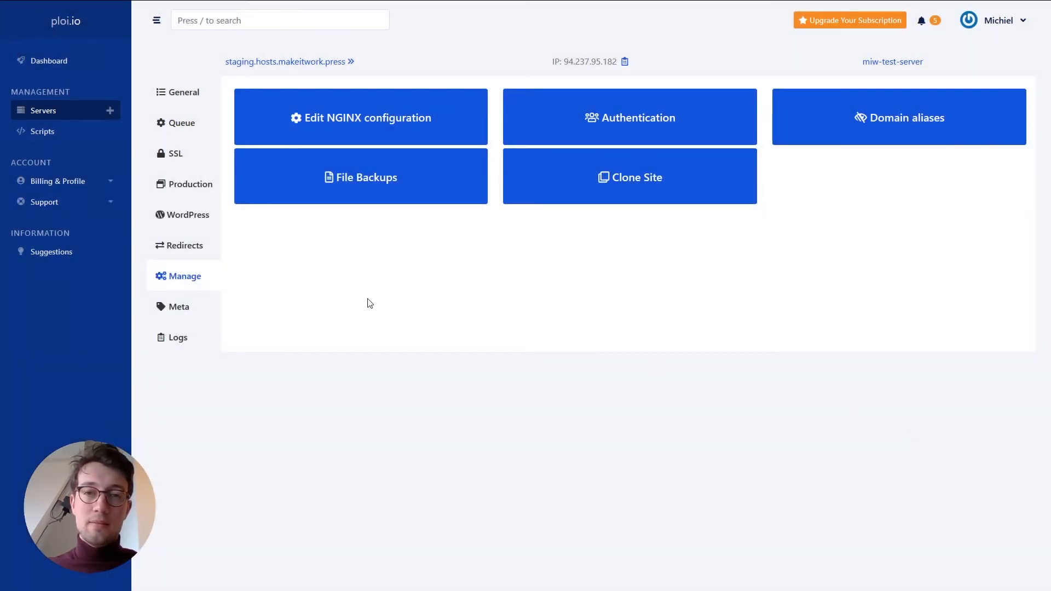
click(605, 119)
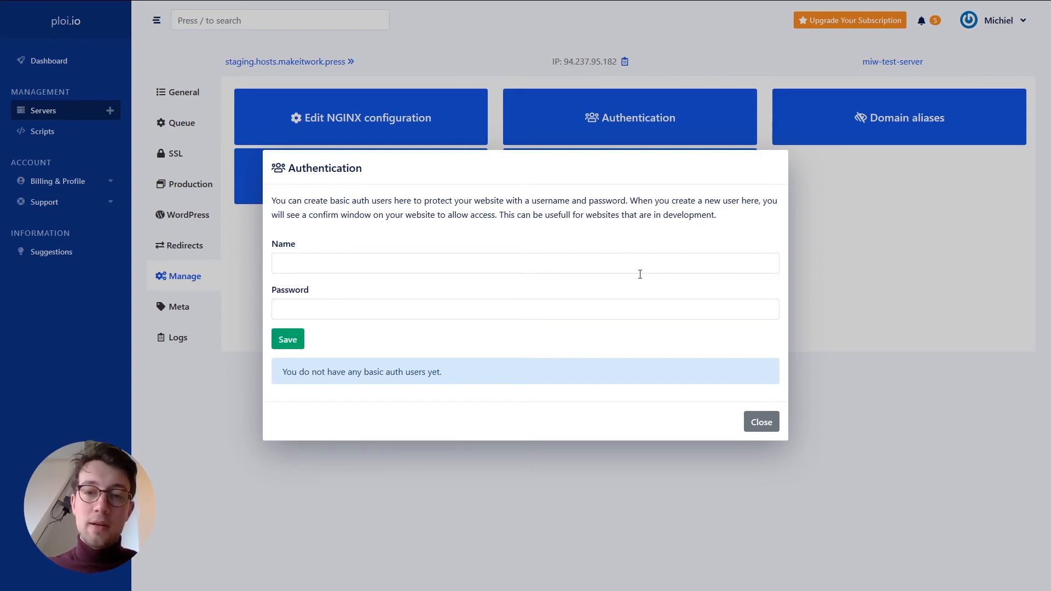
click(757, 429)
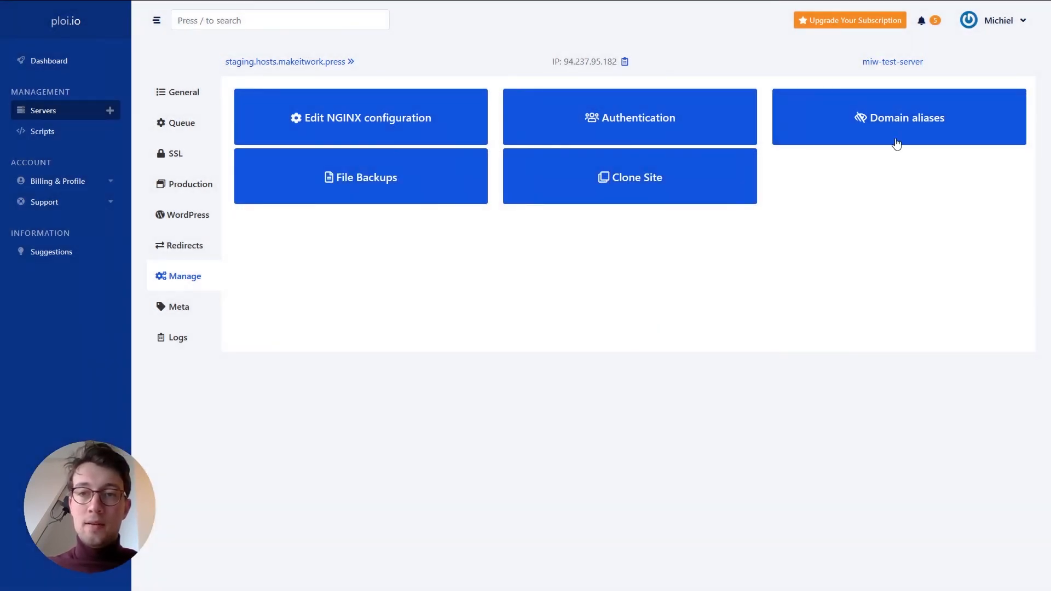
click(896, 144)
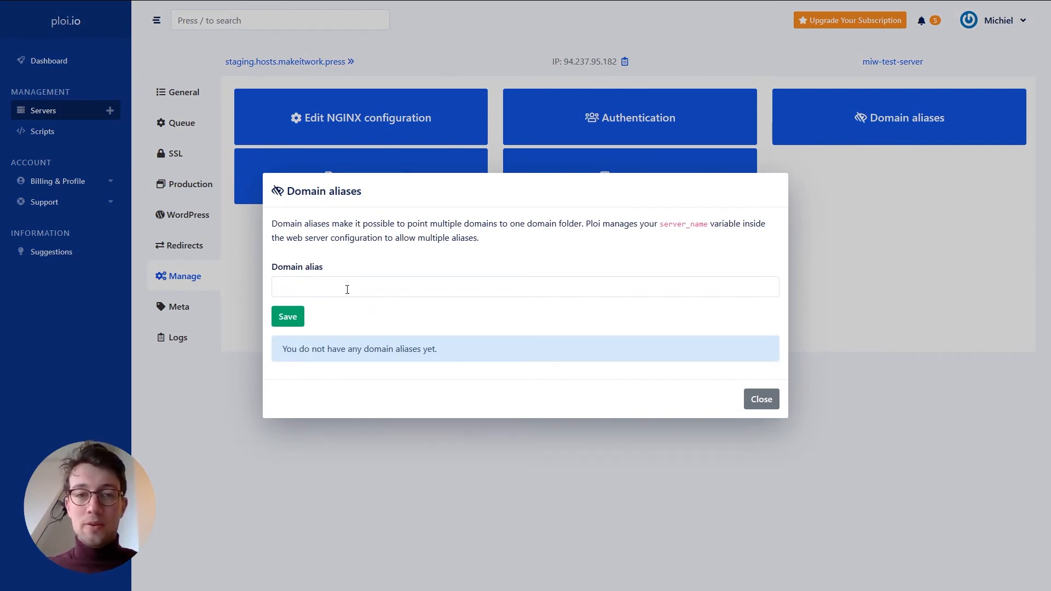
click(761, 399)
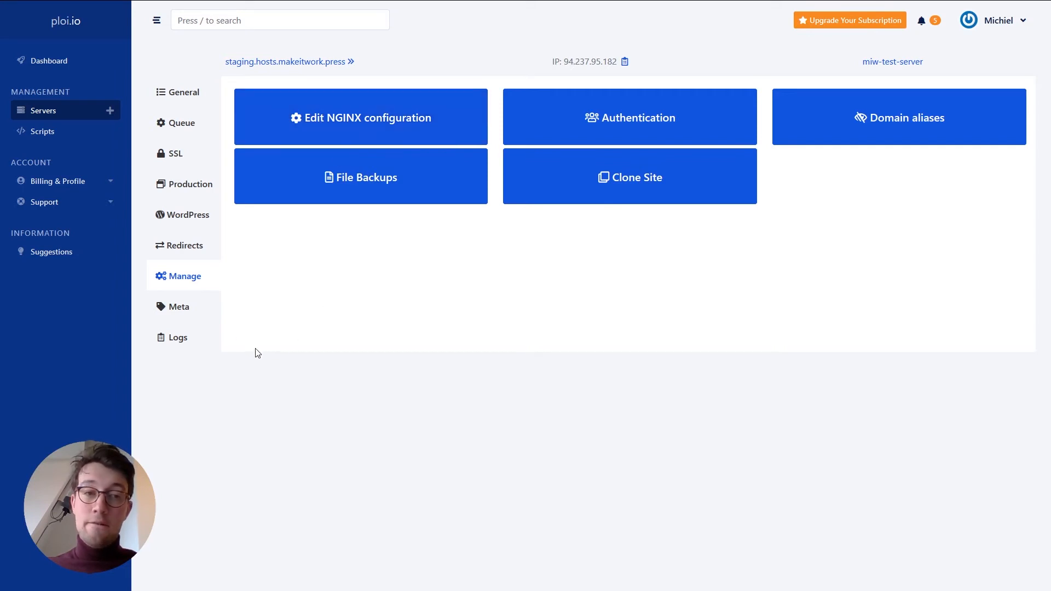
click(184, 312)
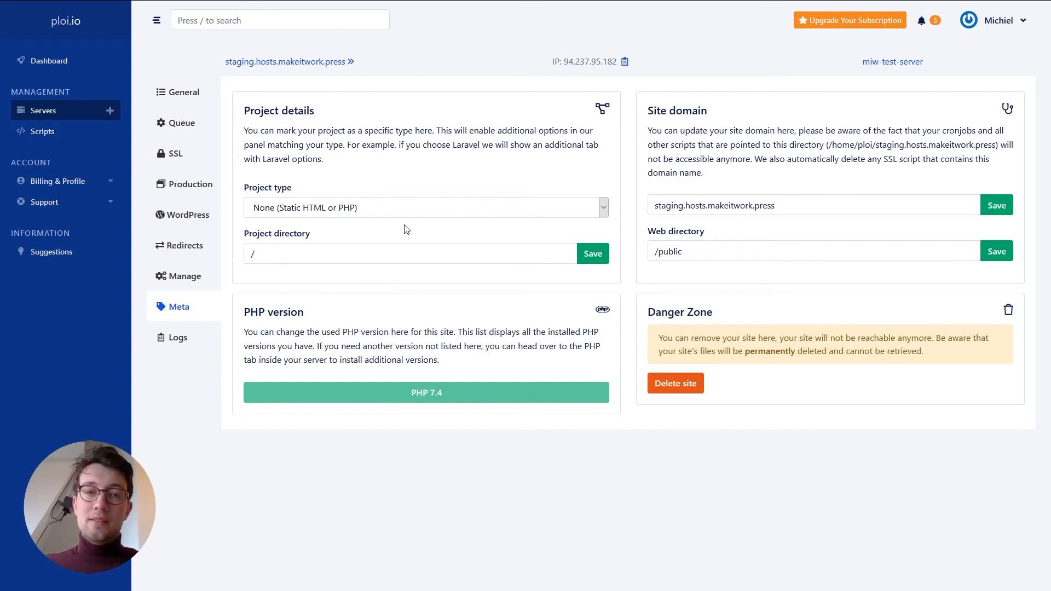
- Set the staging project type to WordPress, check its NGINX error and system logs, then view Production
click(377, 208)
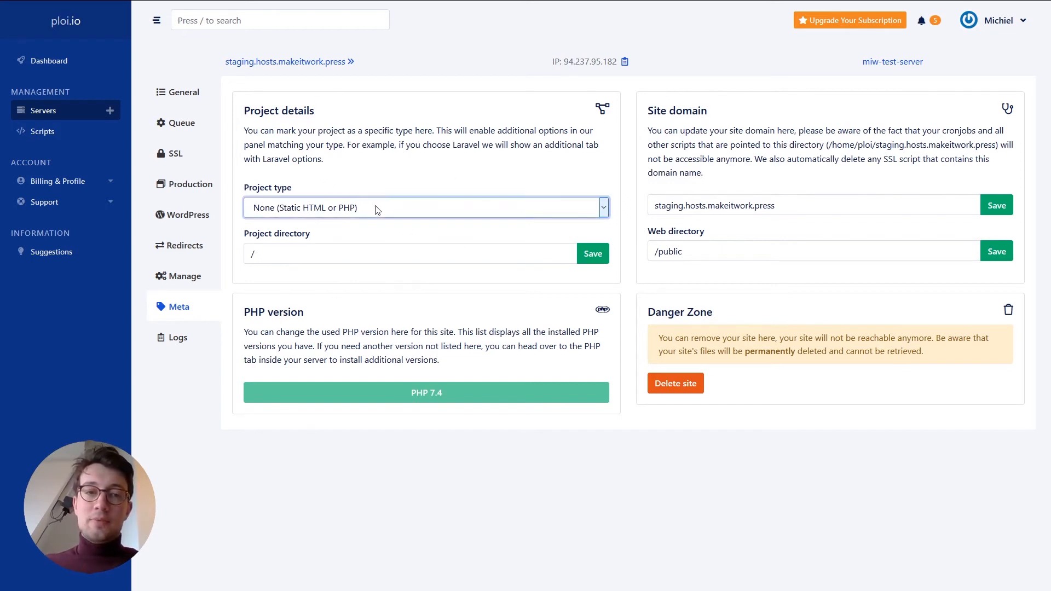
click(292, 269)
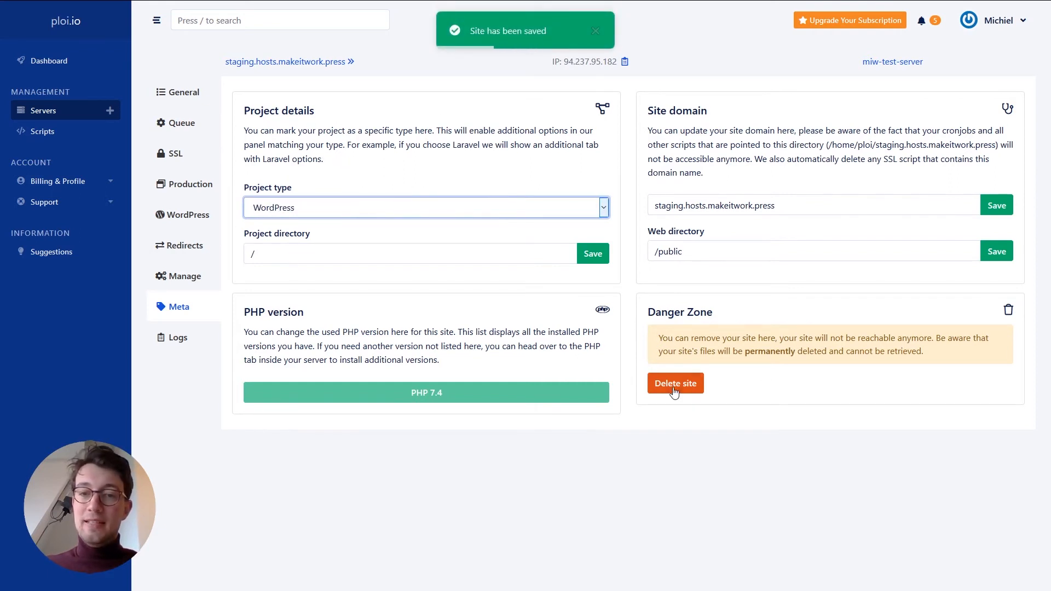
click(179, 337)
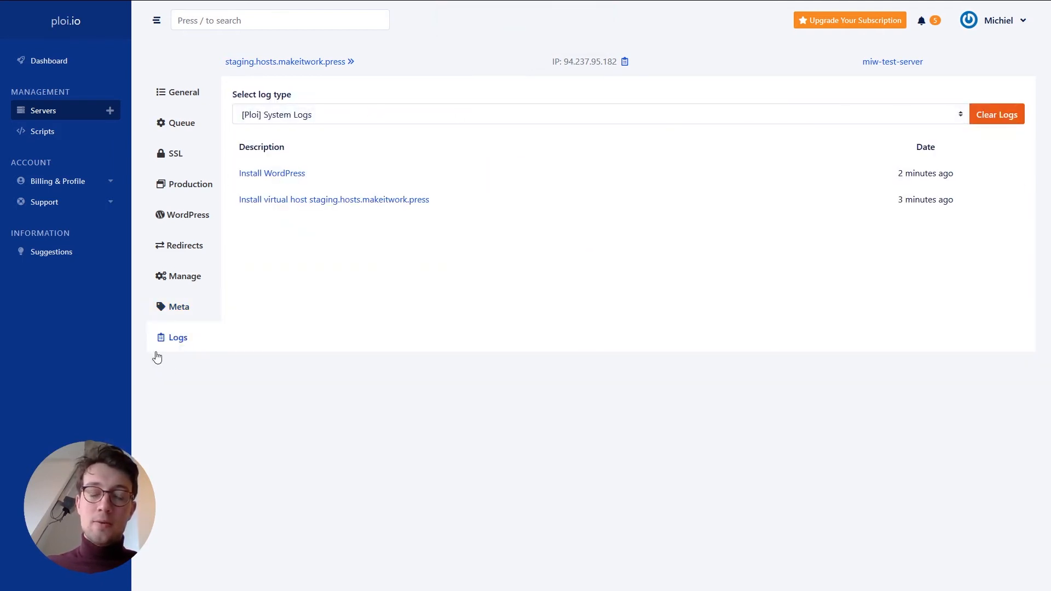
click(291, 113)
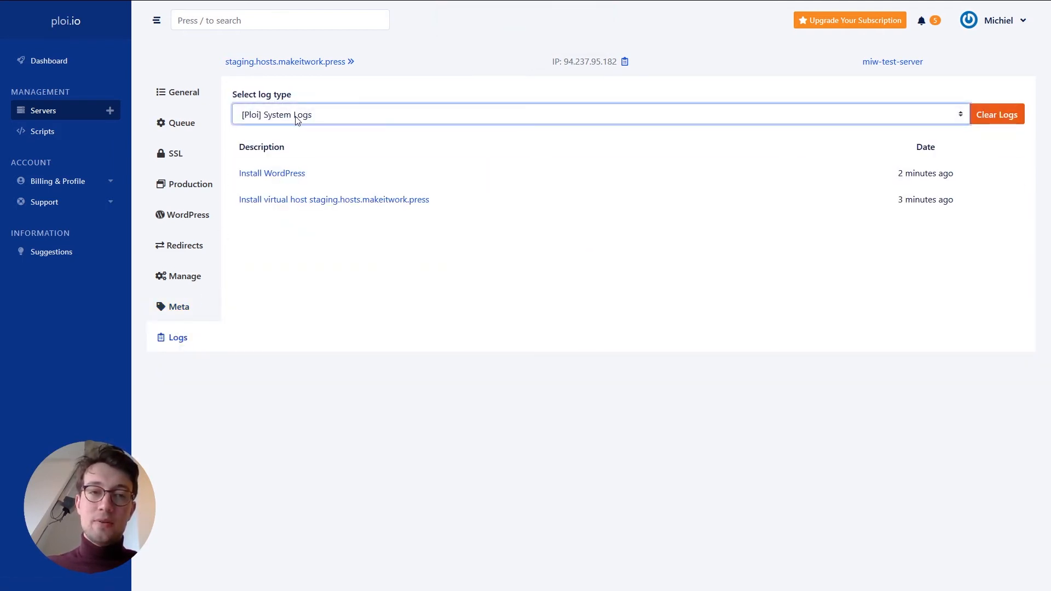
click(261, 157)
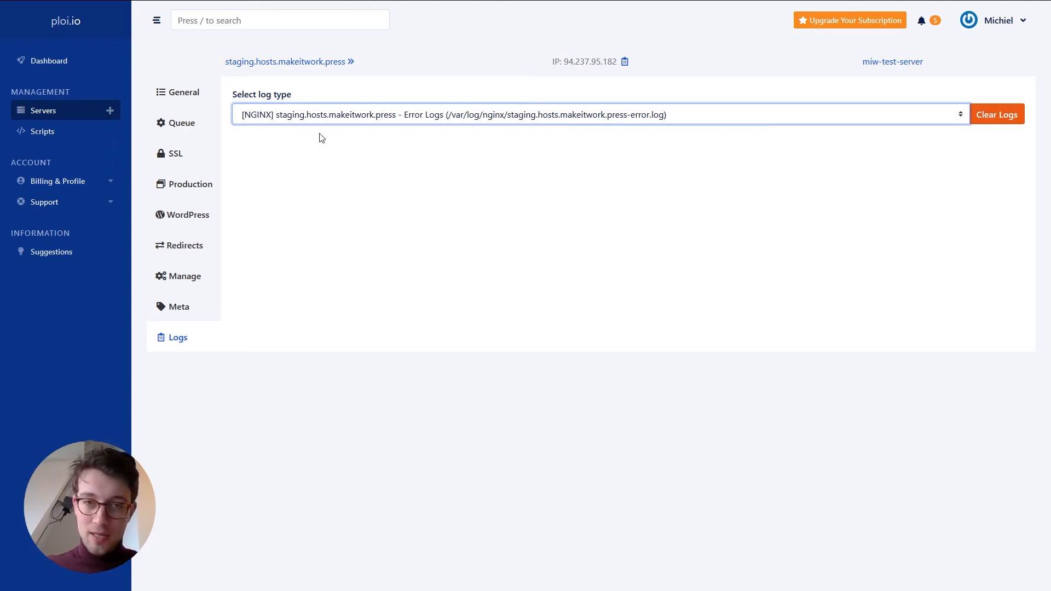
click(275, 131)
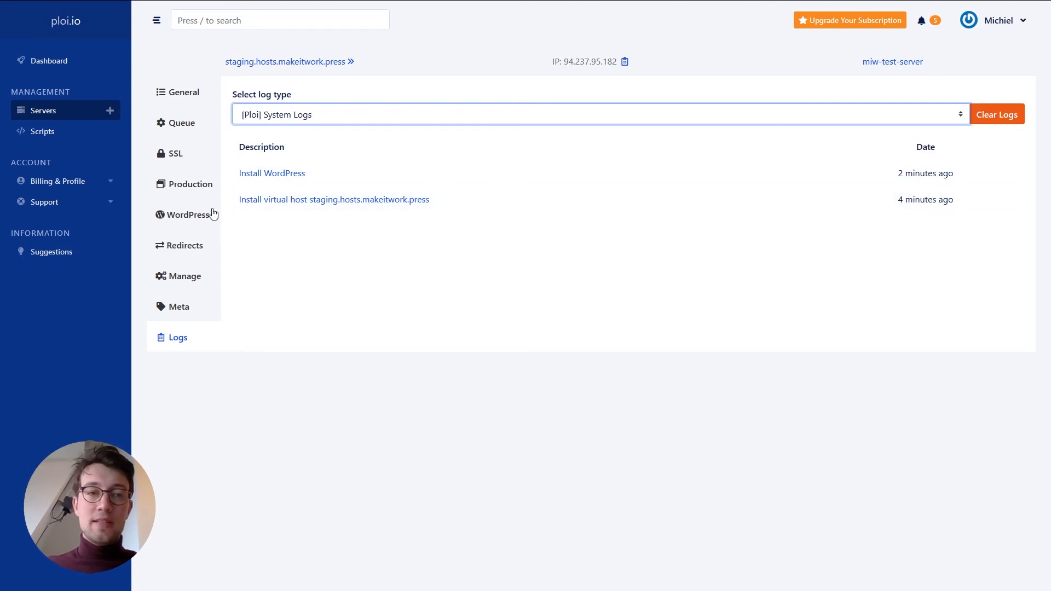
click(182, 187)
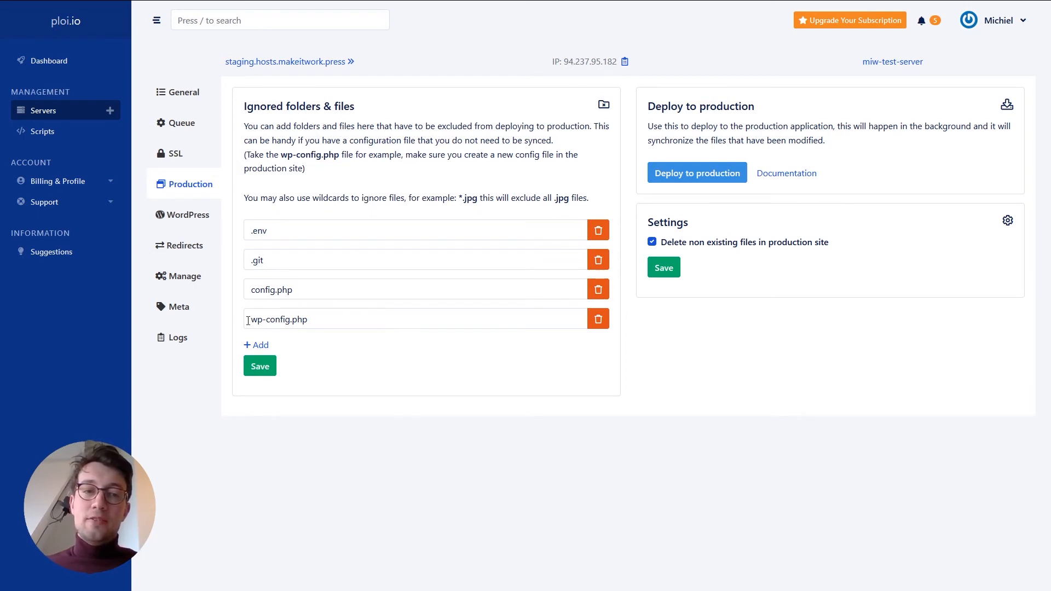
- Remove wp-config.php from the ignored files, deploy staging to production, and return to General
drag(248, 319, 319, 318)
click(319, 318)
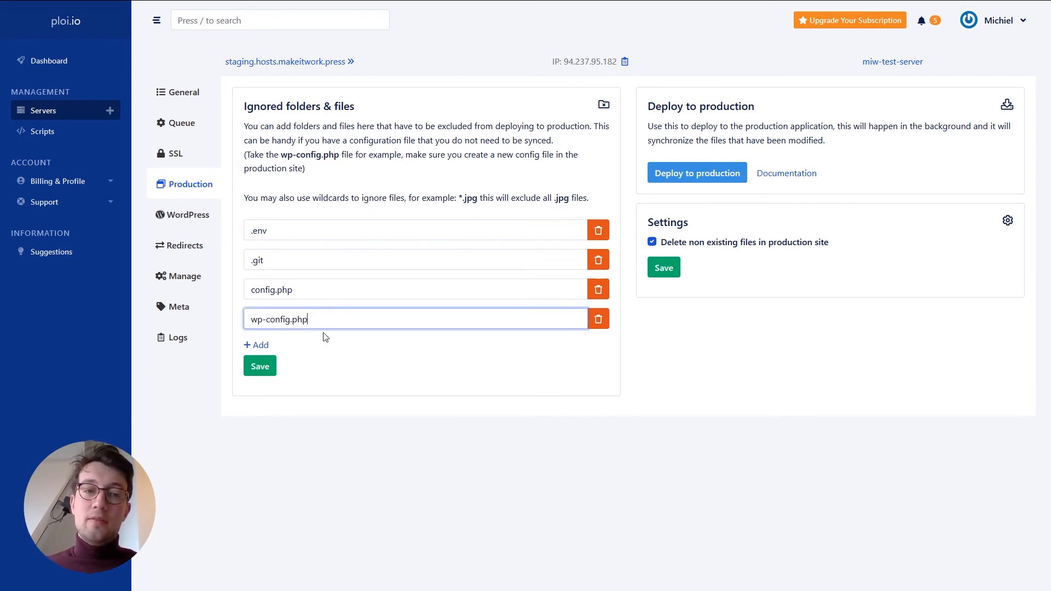
click(600, 322)
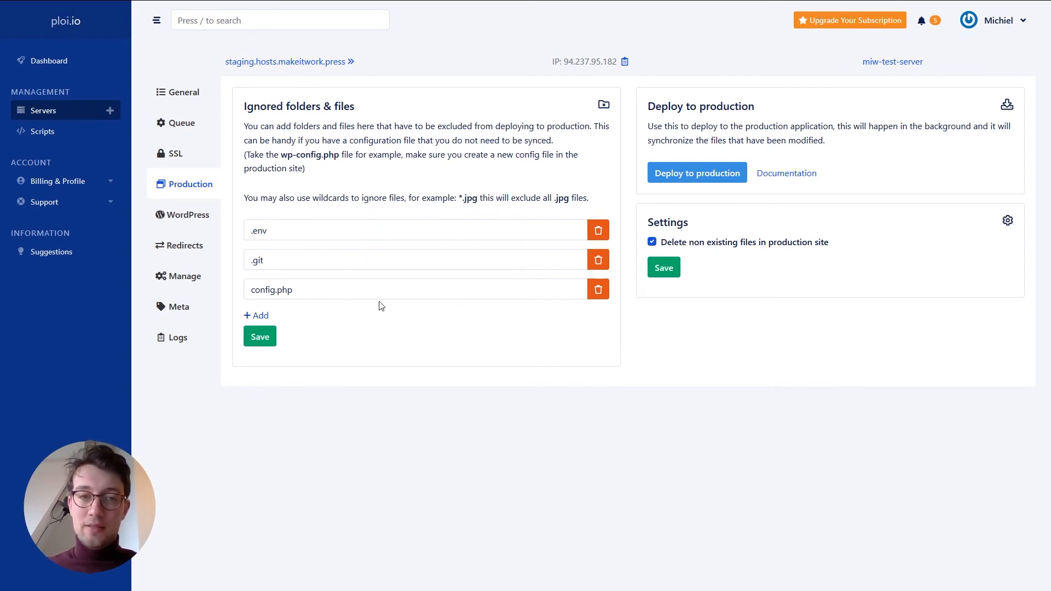
click(686, 178)
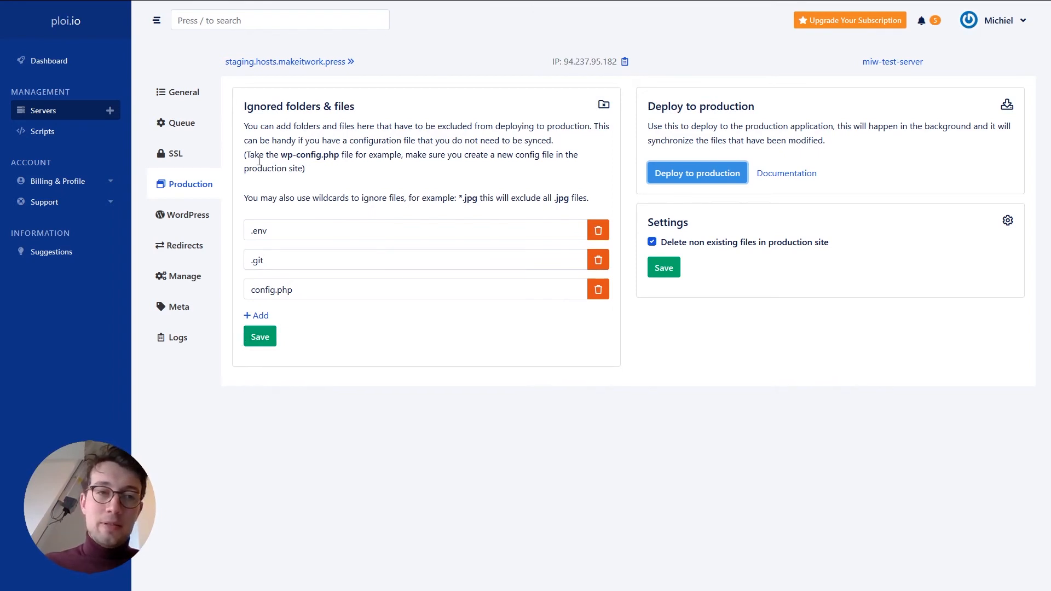
click(186, 94)
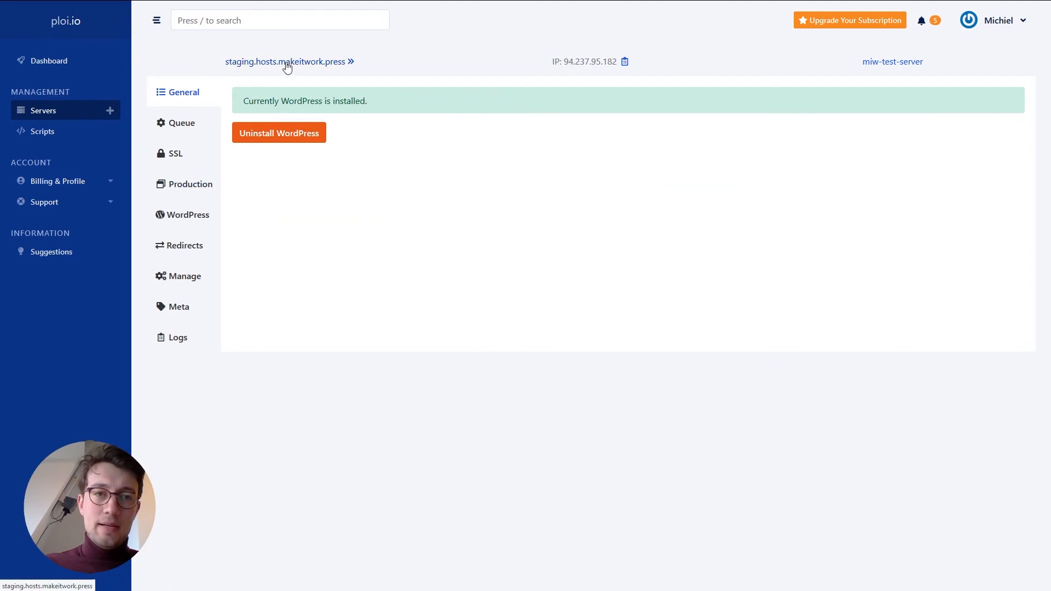
- Open the production site hosts.makeitwork.press from the server's sites and visit its domain
click(53, 113)
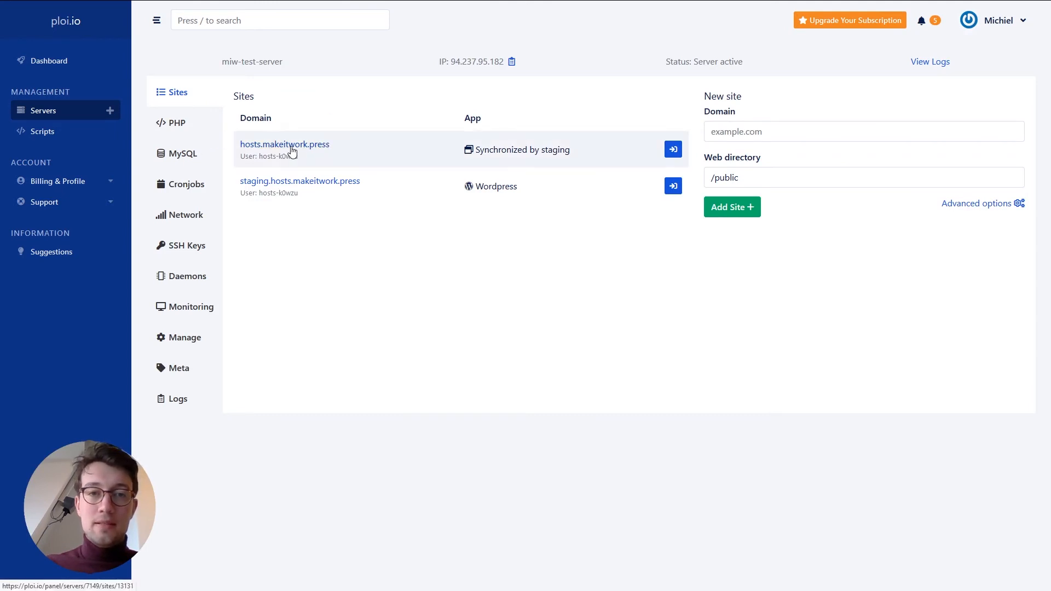
click(293, 146)
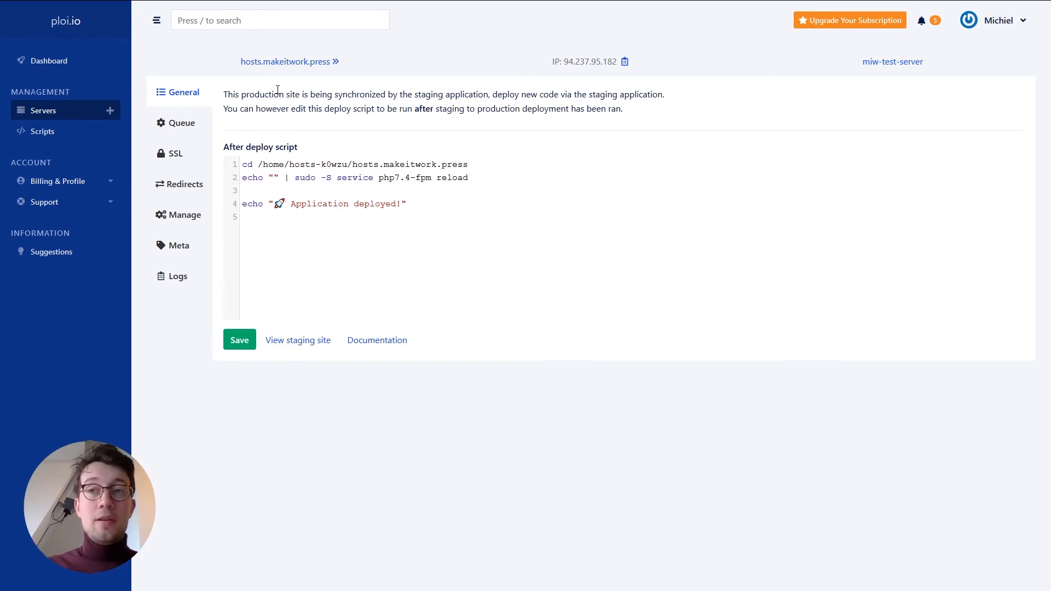
click(308, 66)
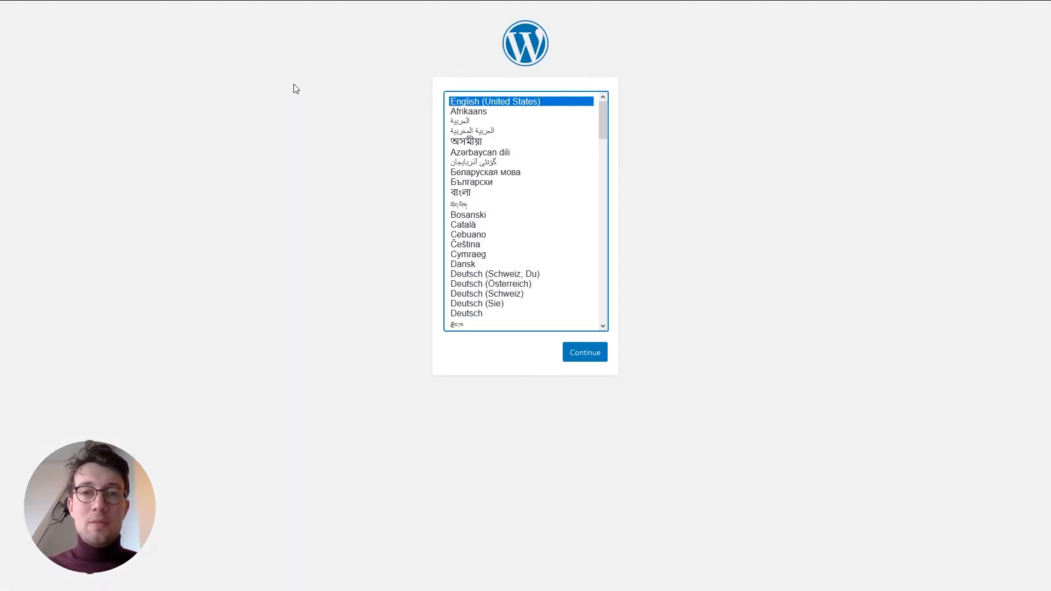
- Choose English (United States) as the WordPress installer language
scroll(540, 195, down, 2)
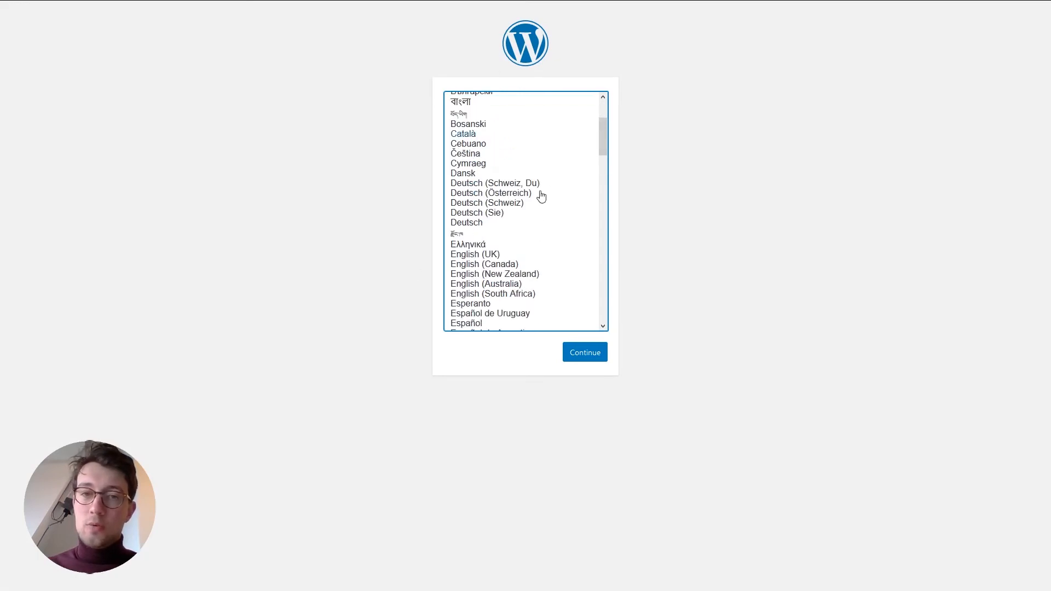
scroll(547, 194, up, 2)
scroll(548, 194, up, 1)
click(582, 352)
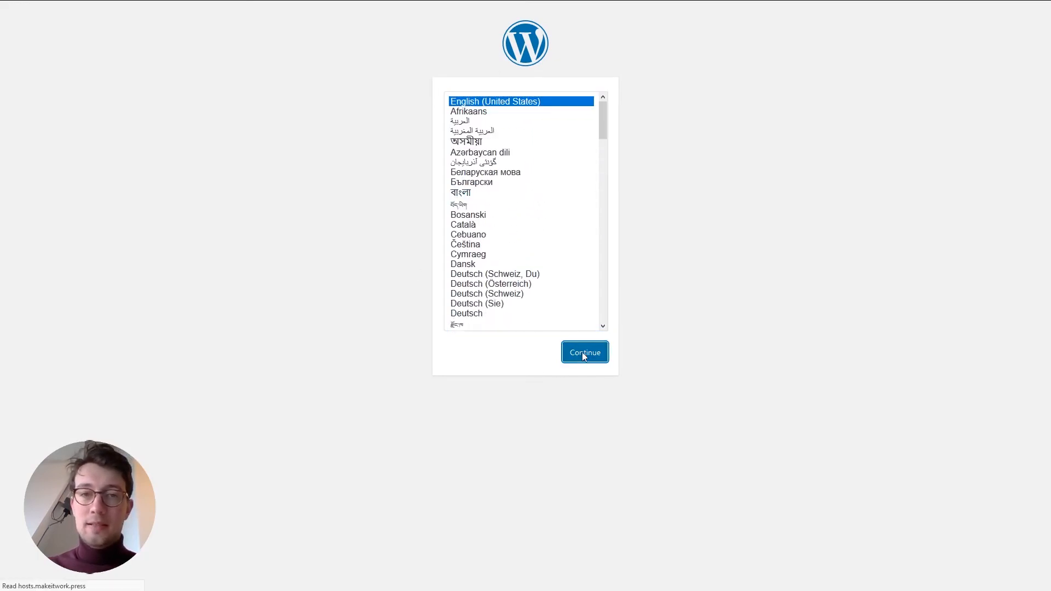
- Enter the site title 'site title', the admin username and the admin email address
text(s)
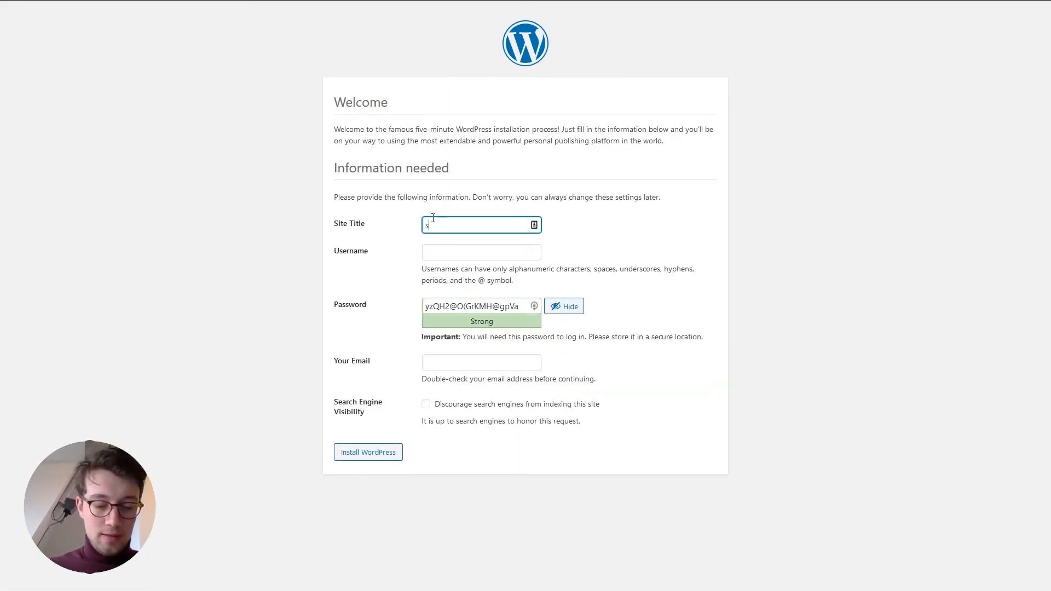
text(ite title)
key(Tab)
text(makeitwo)
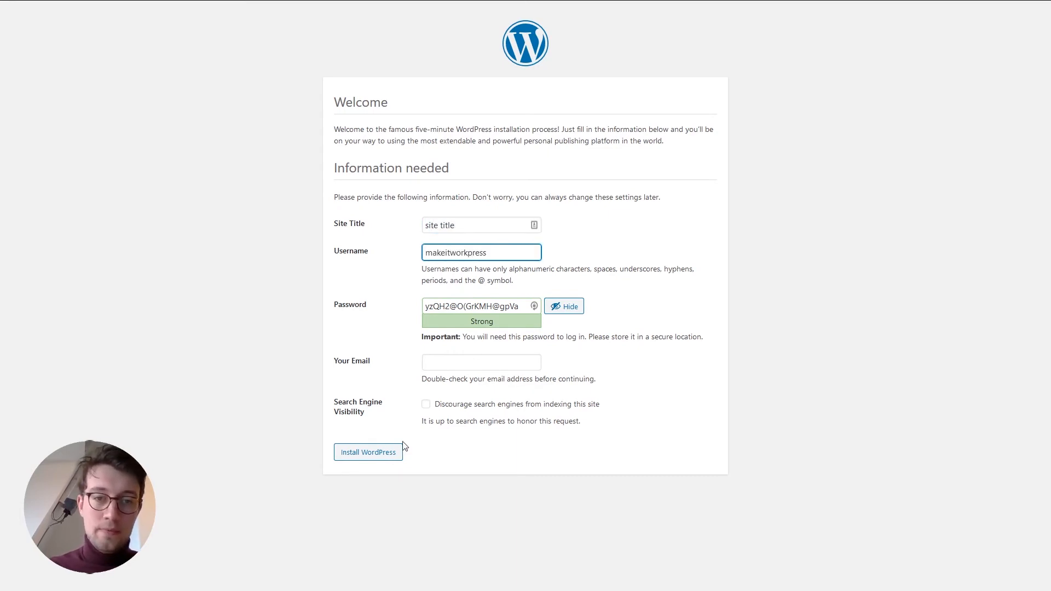
click(464, 365)
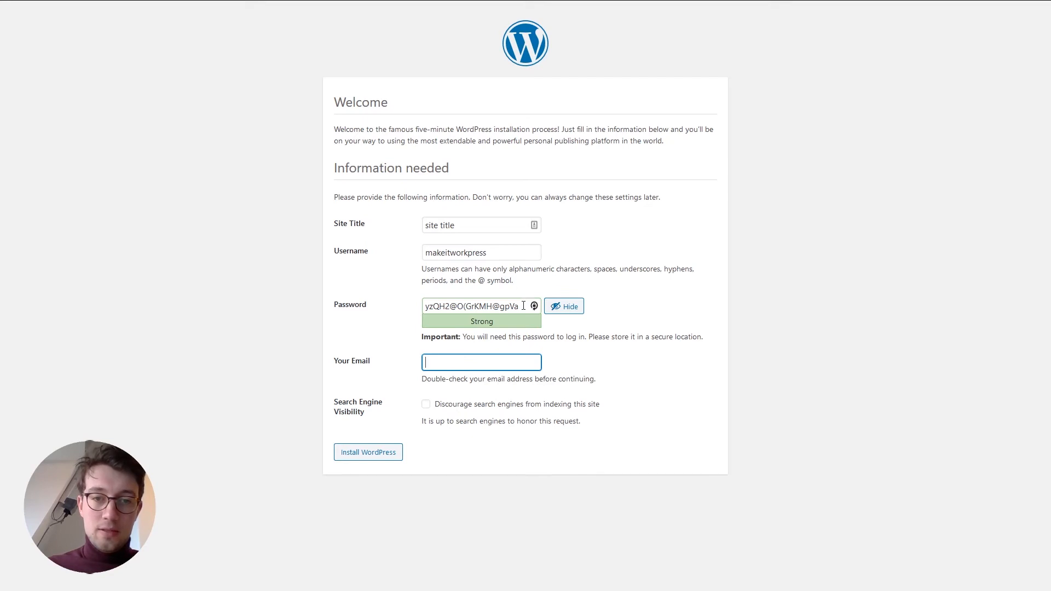
drag(523, 306, 378, 307)
click(457, 364)
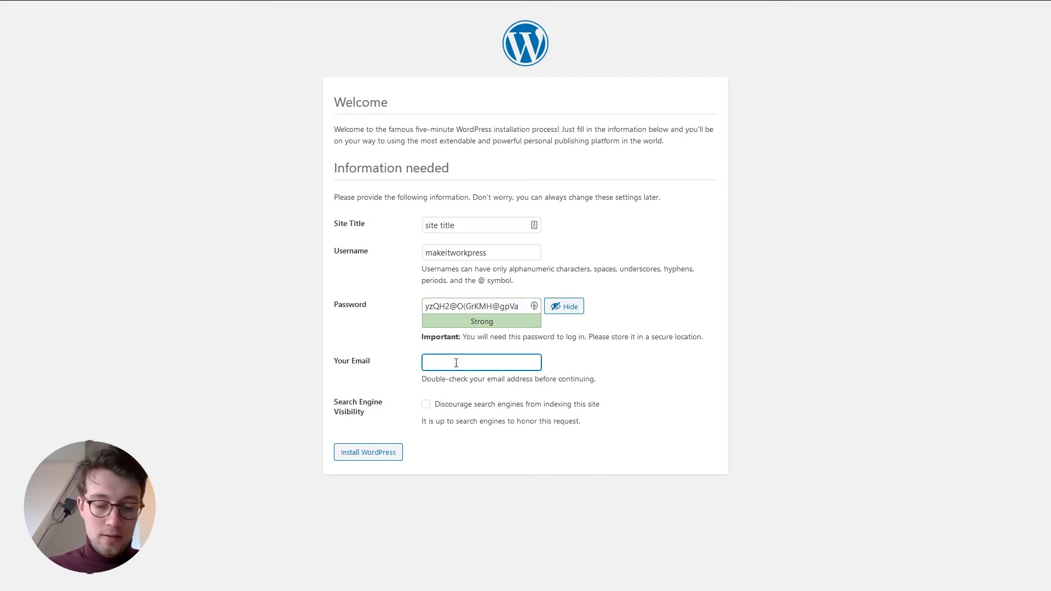
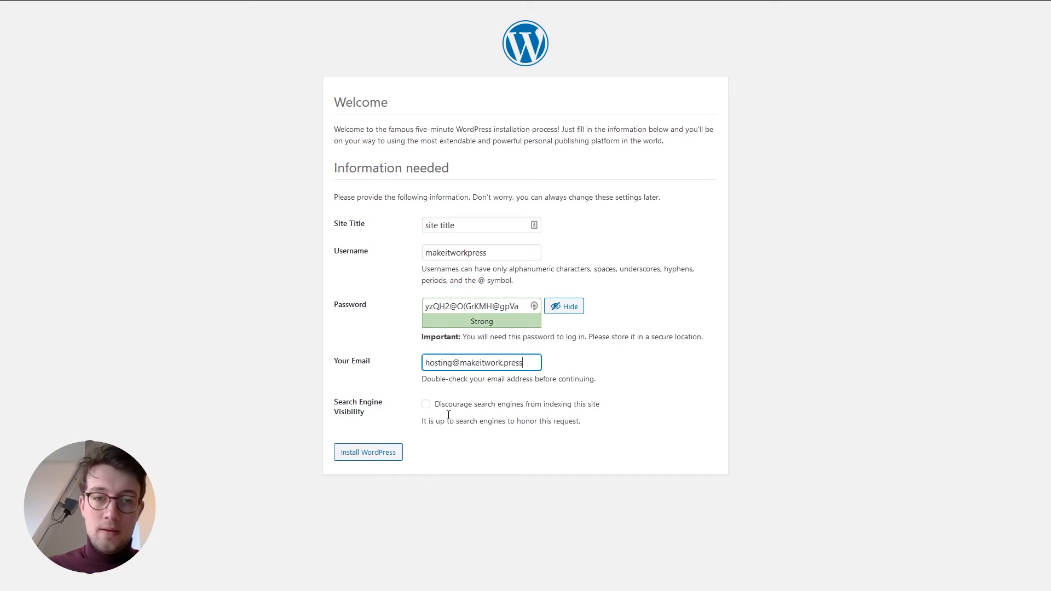
- Discourage search engine indexing, run the WordPress installation, and go to the login page
click(426, 404)
click(379, 459)
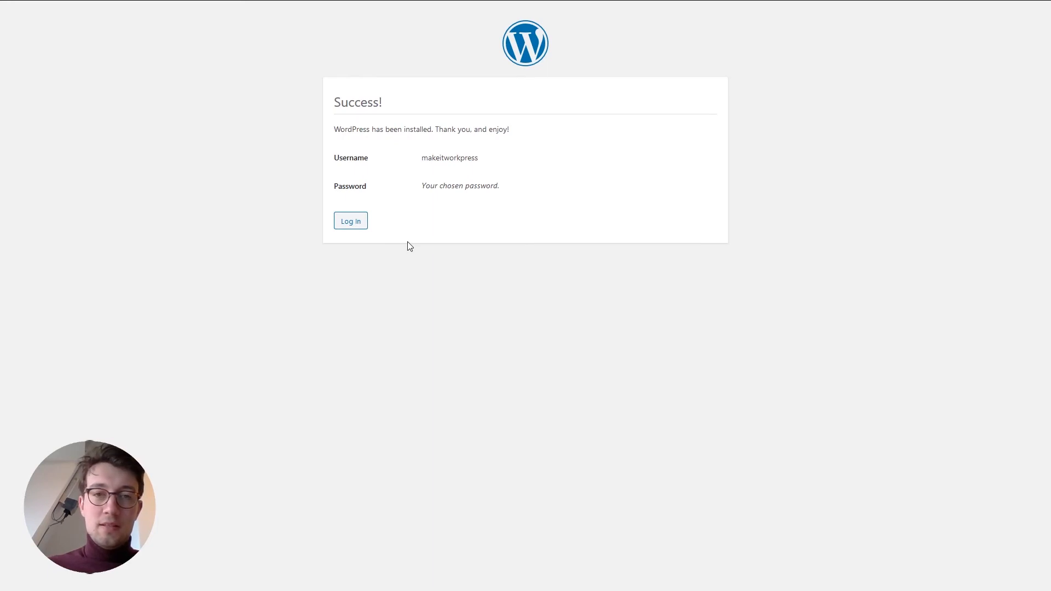
click(351, 222)
- Log in to the WordPress admin with the new username and the pasted password
click(500, 188)
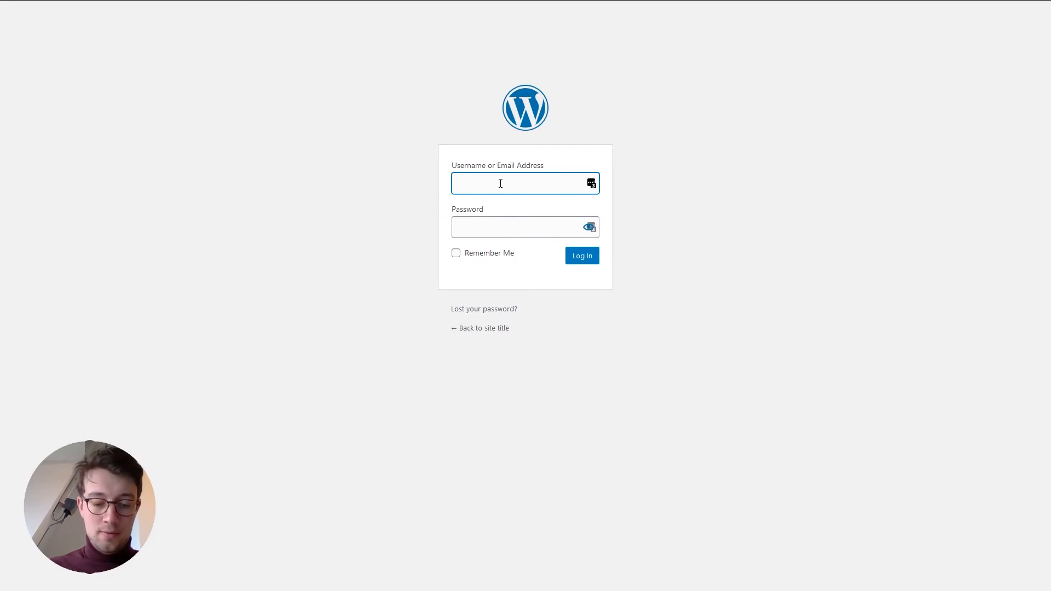
text(makeitworkpress)
key(Tab)
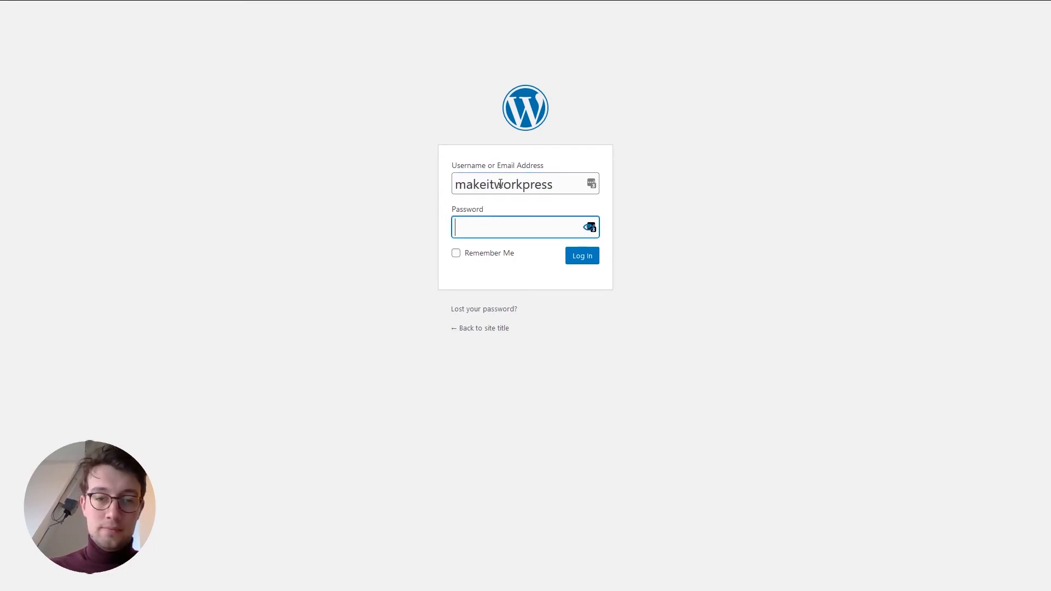
key(ctrl+v)
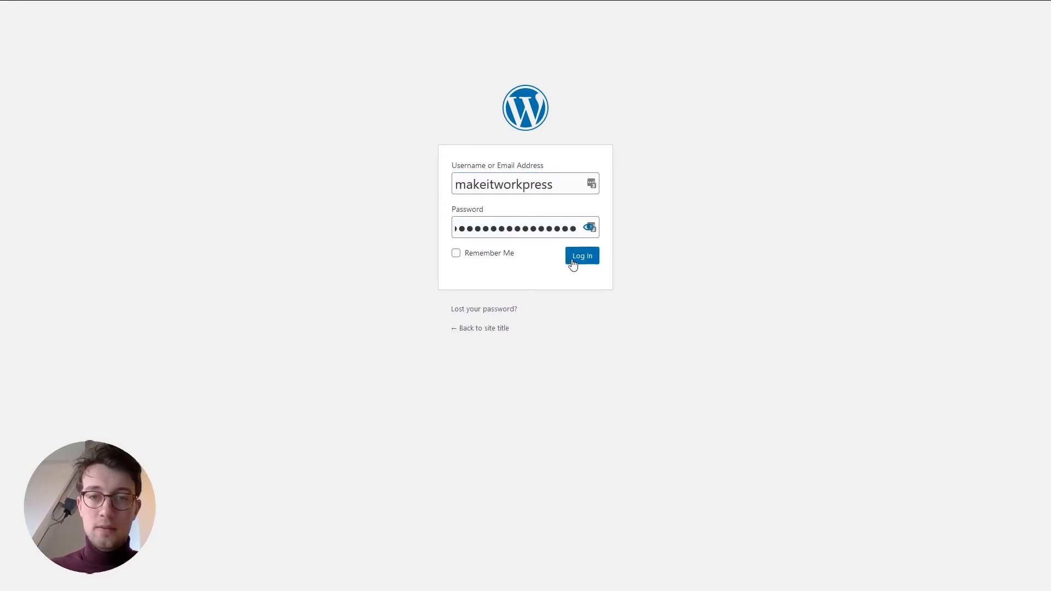
click(570, 262)
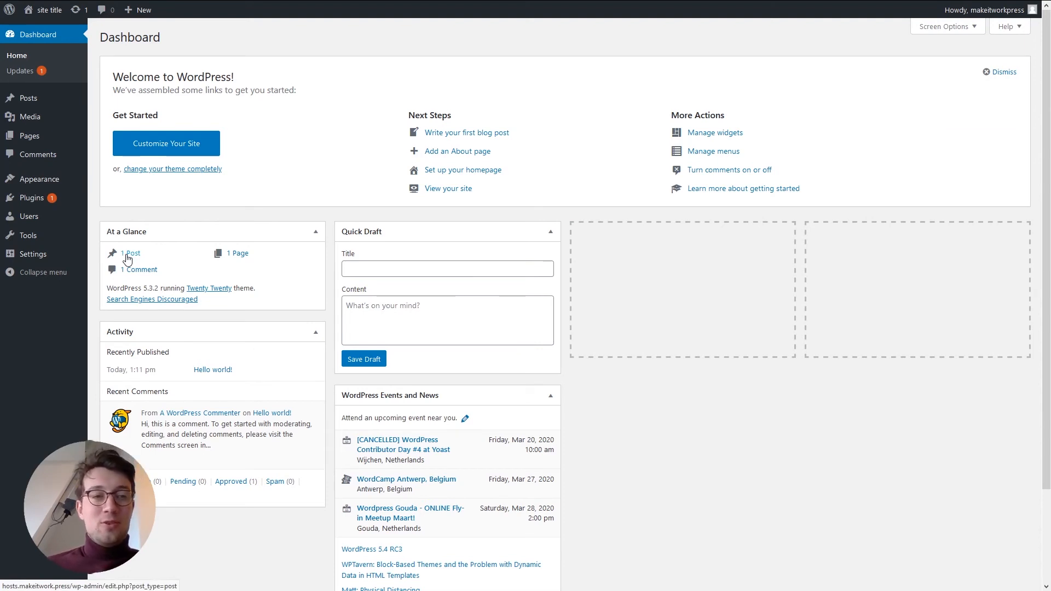
- Browse the Posts, Themes, Media and Dashboard screens of the WordPress admin
click(25, 98)
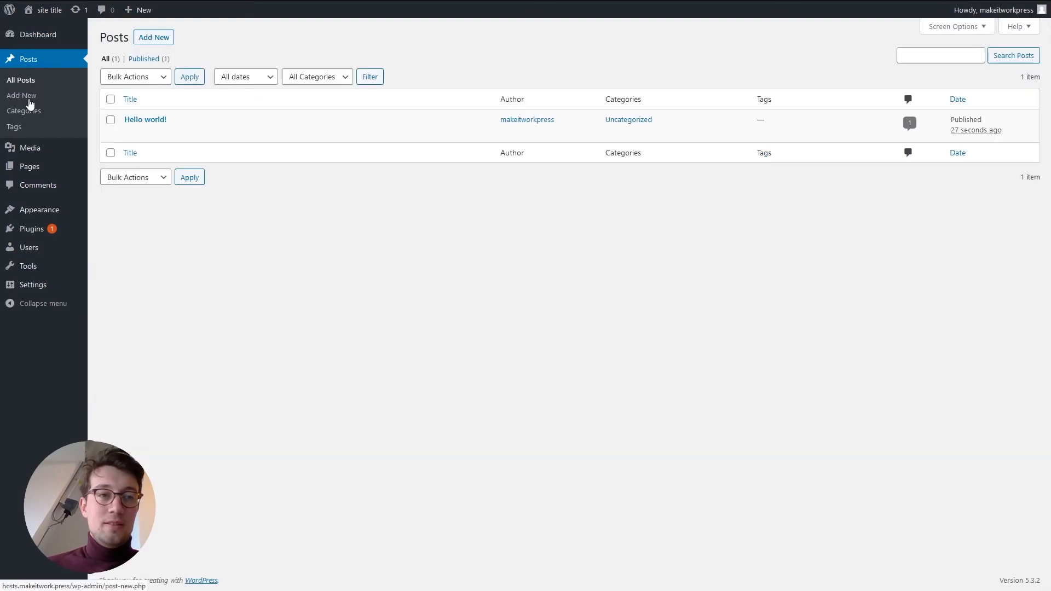
click(36, 213)
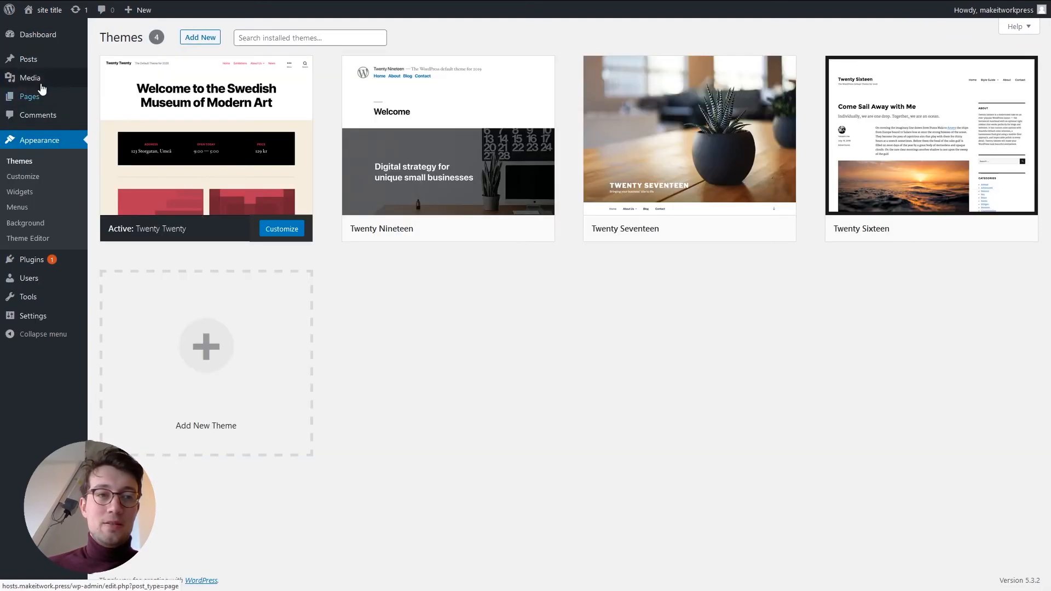
click(37, 82)
click(32, 60)
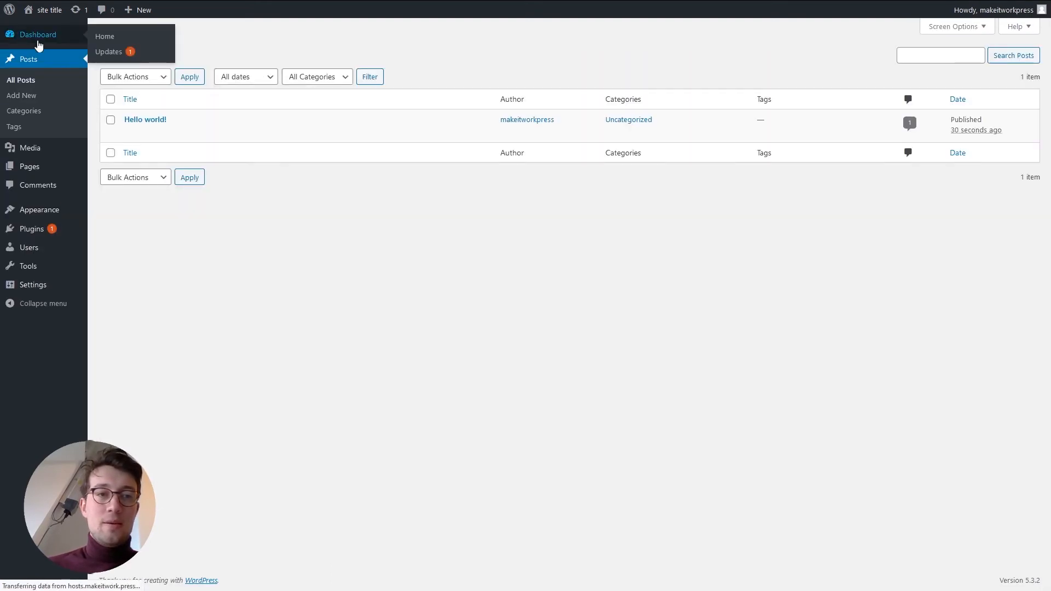
click(36, 35)
click(42, 181)
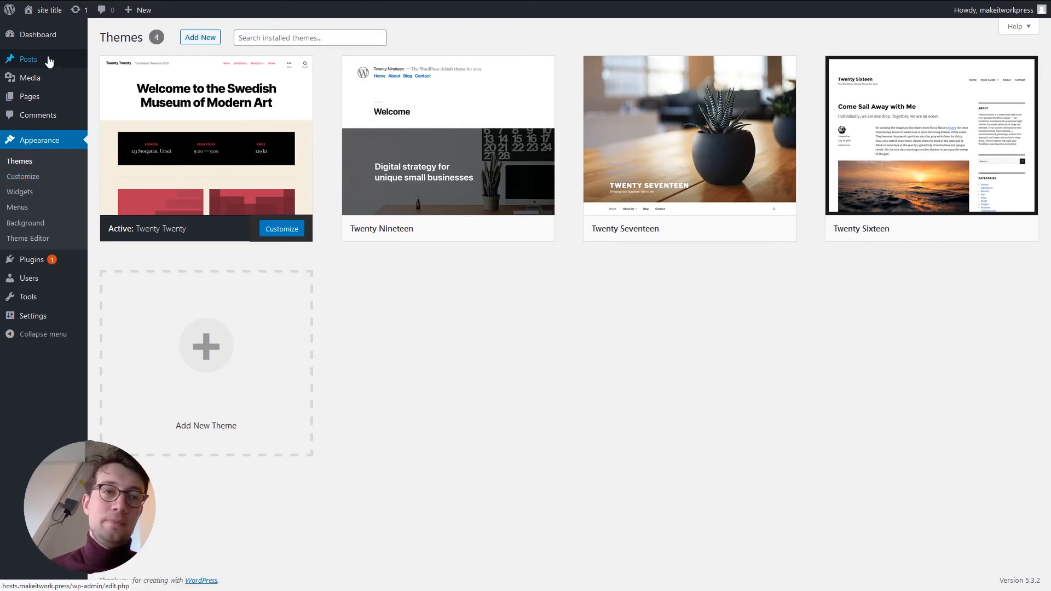
- Check the Posts and Plugins lists, then view All Pages
click(48, 60)
click(33, 229)
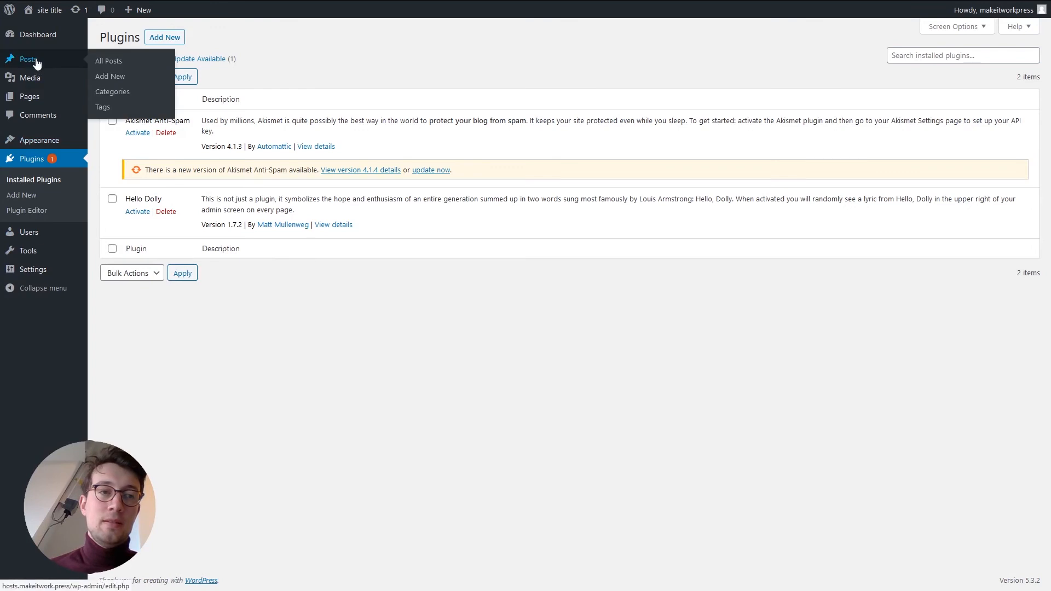
click(31, 62)
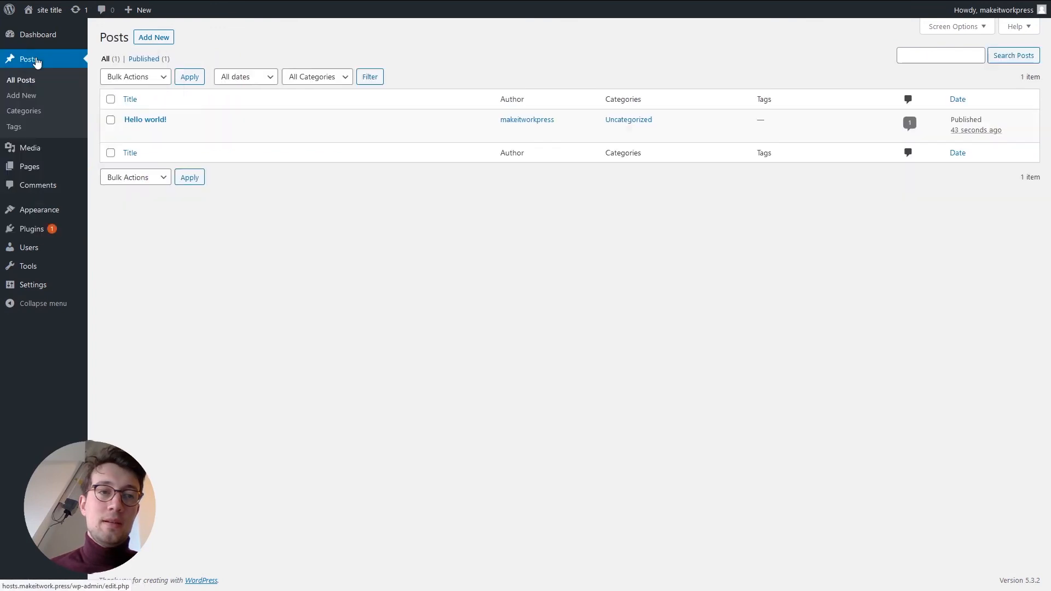
click(31, 168)
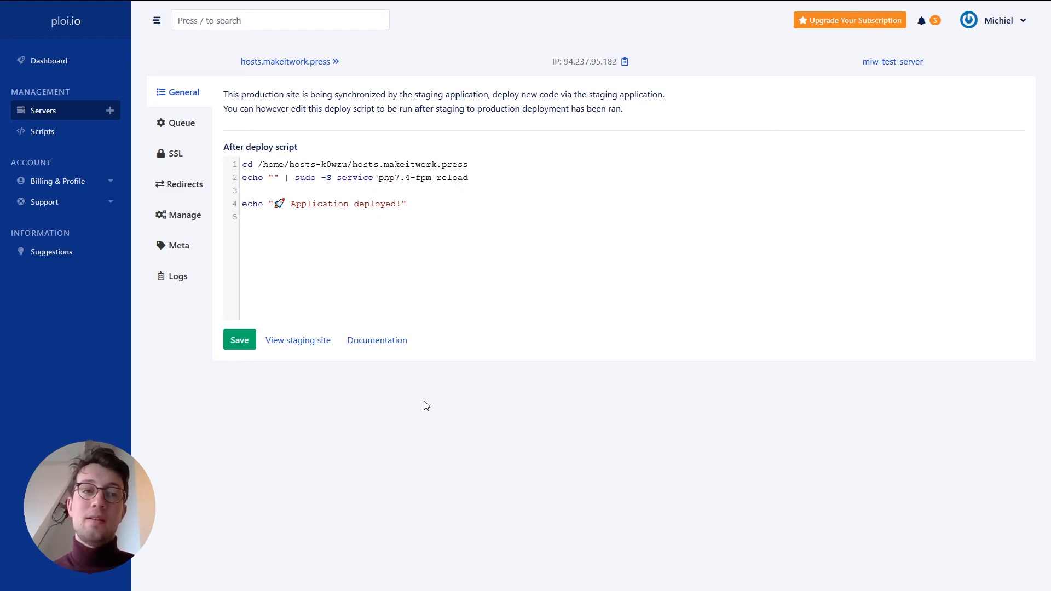
- View Support tickets, then browse Ploi's Documentation and the API documentation before returning
click(95, 202)
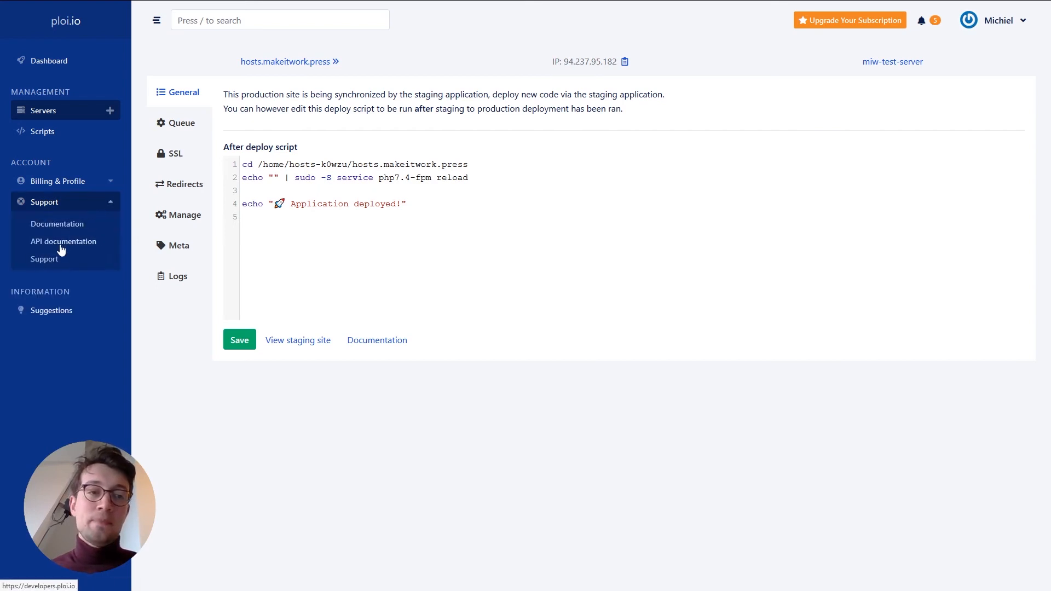
click(45, 261)
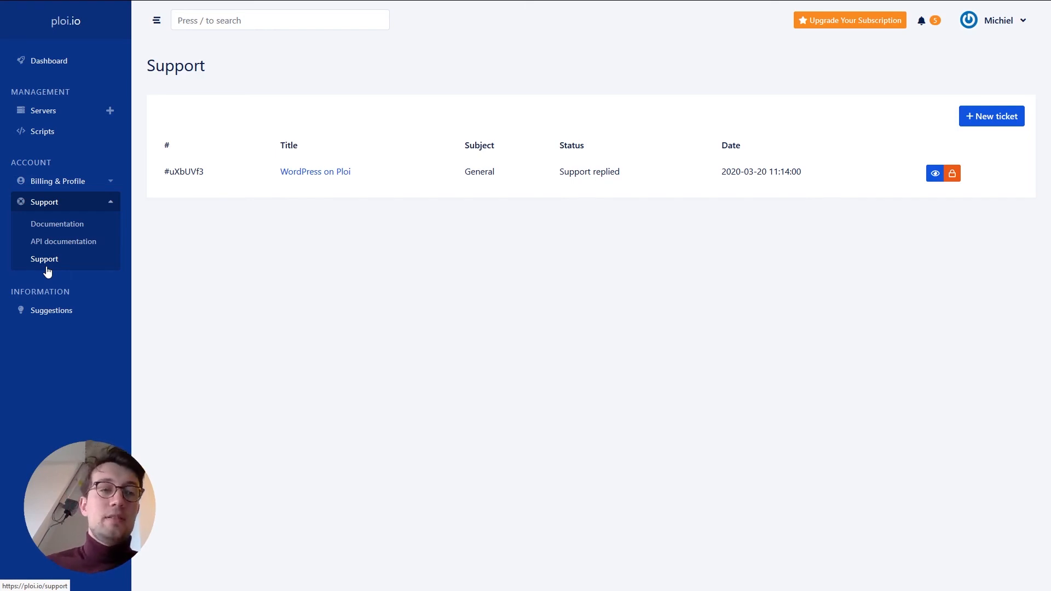
click(63, 233)
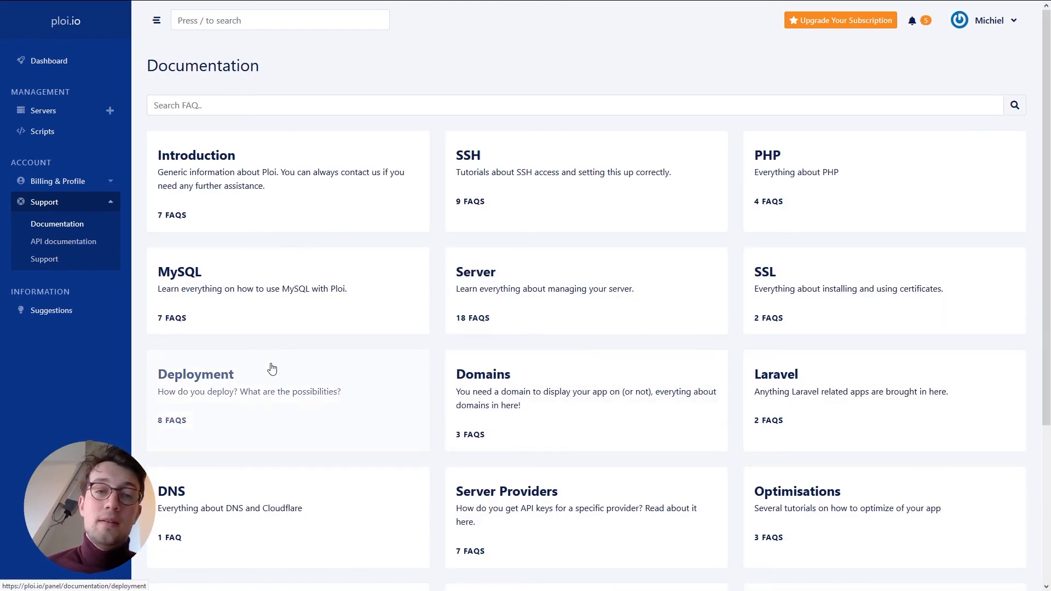
scroll(272, 368, down, 2)
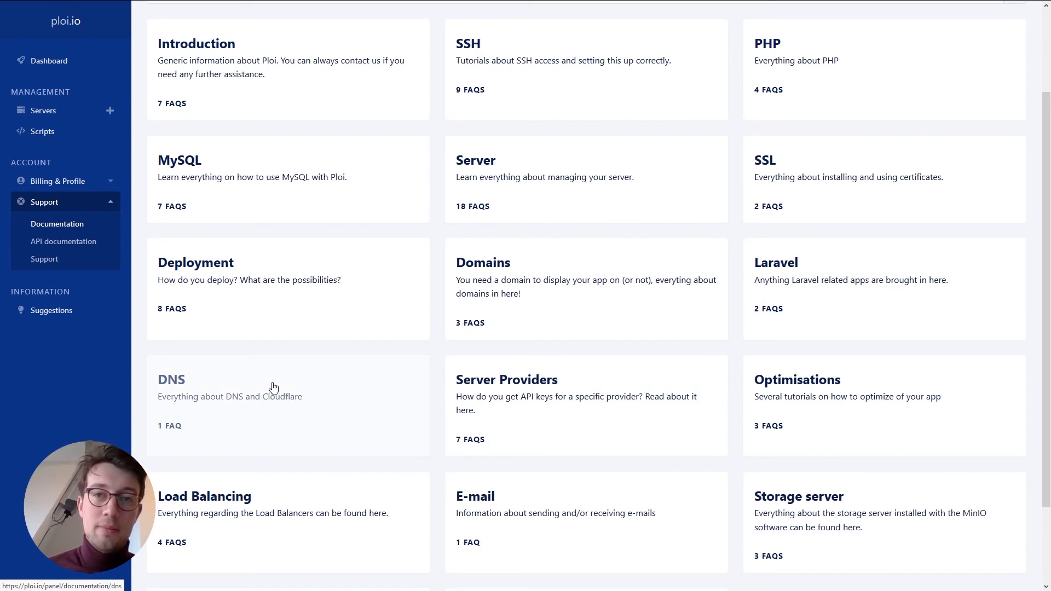
scroll(274, 387, up, 2)
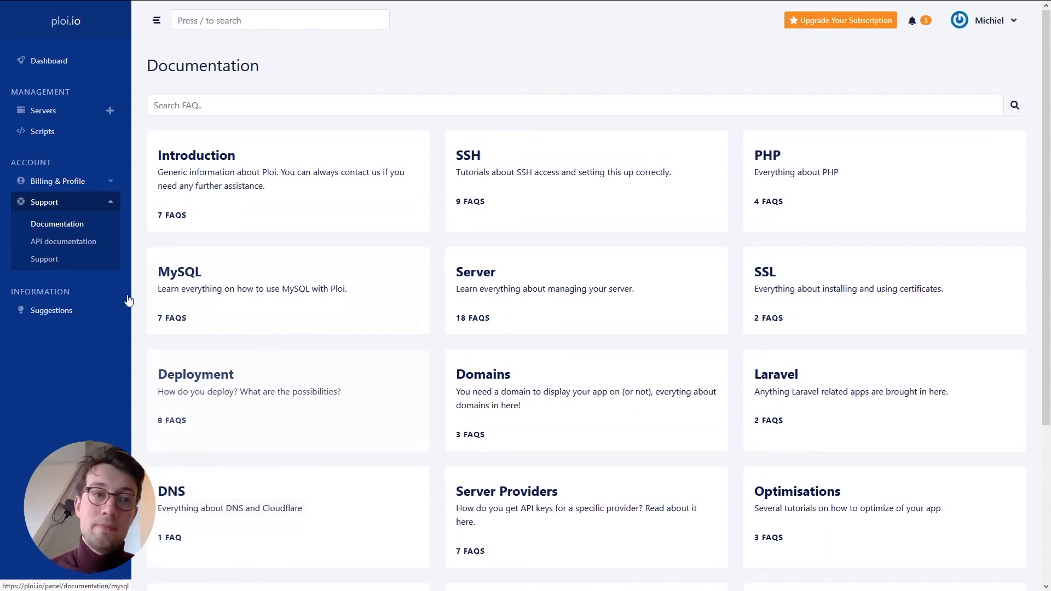
click(68, 250)
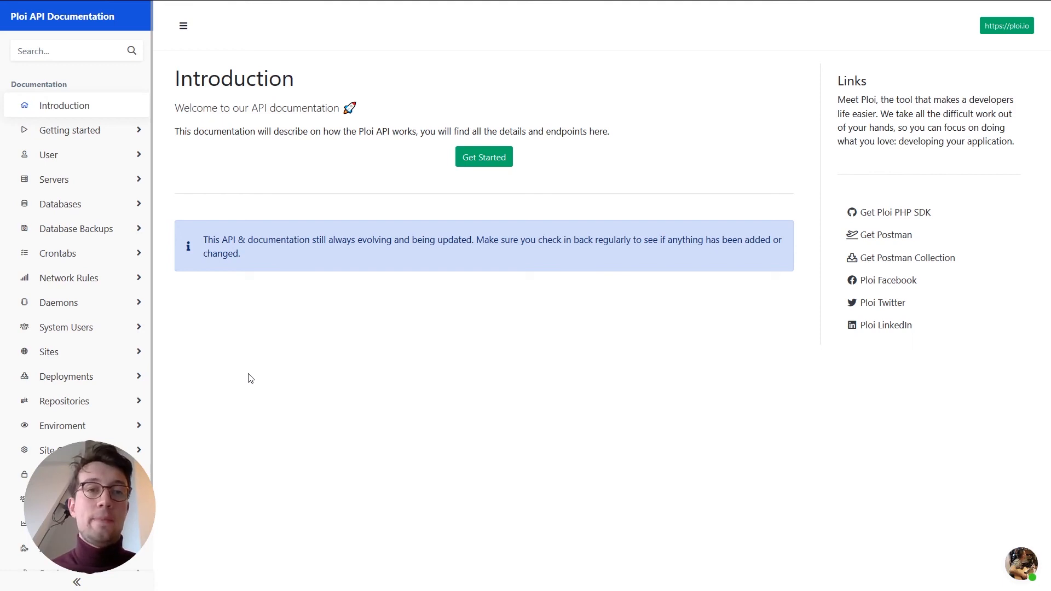
key(ctrl+w)
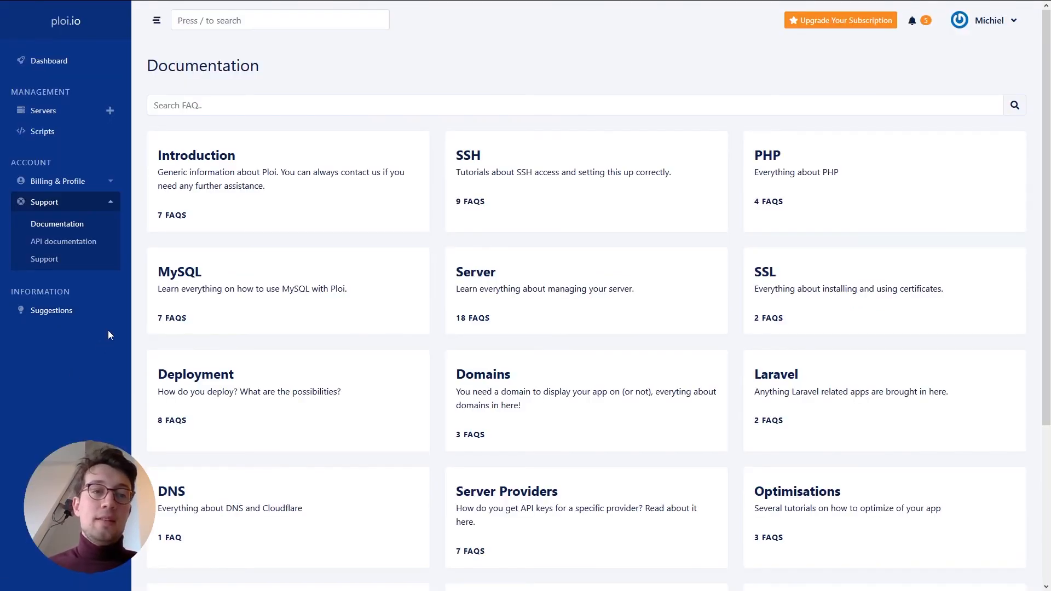
- Browse the Subscription plans, Profile, Source Control and Server Providers under Billing & Profile
click(64, 183)
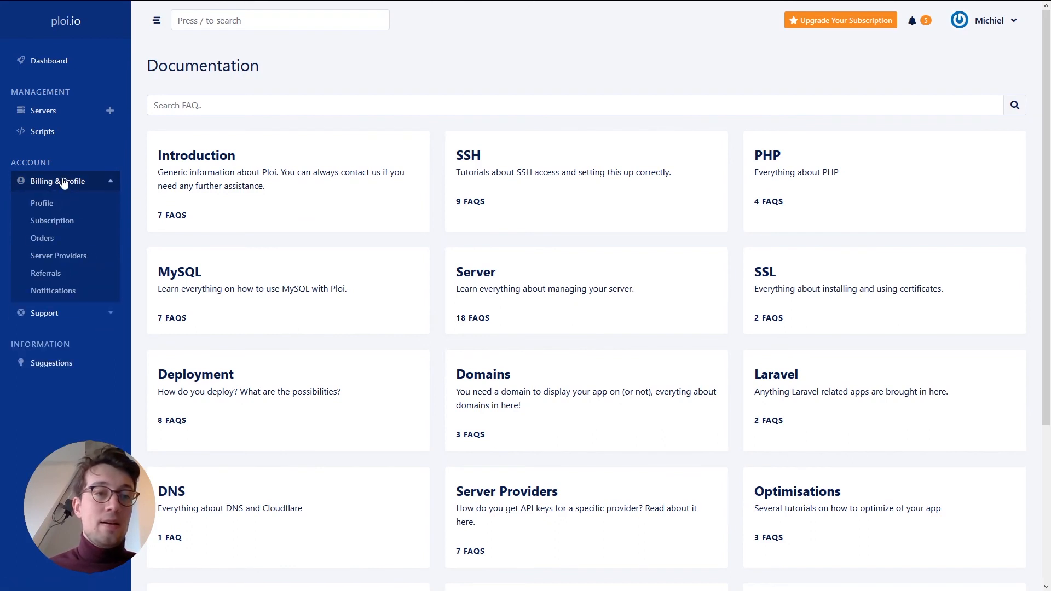
click(52, 221)
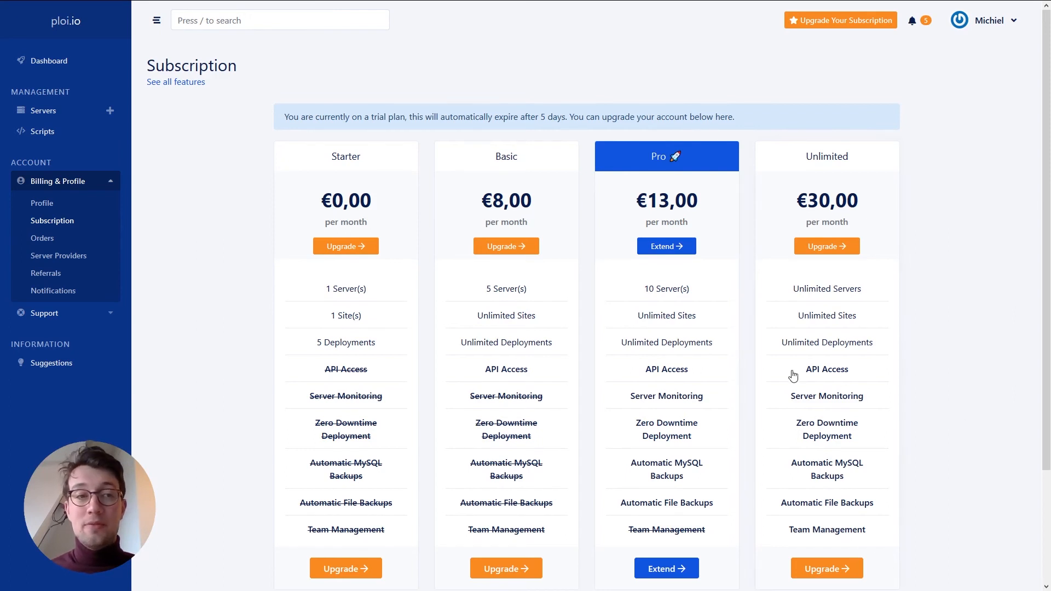
click(46, 210)
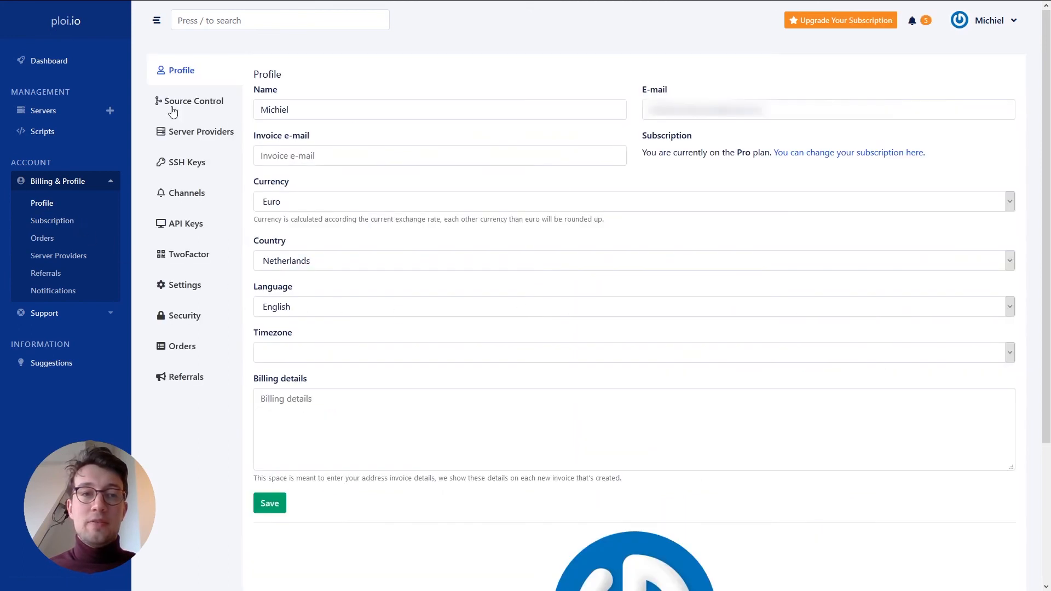
click(192, 101)
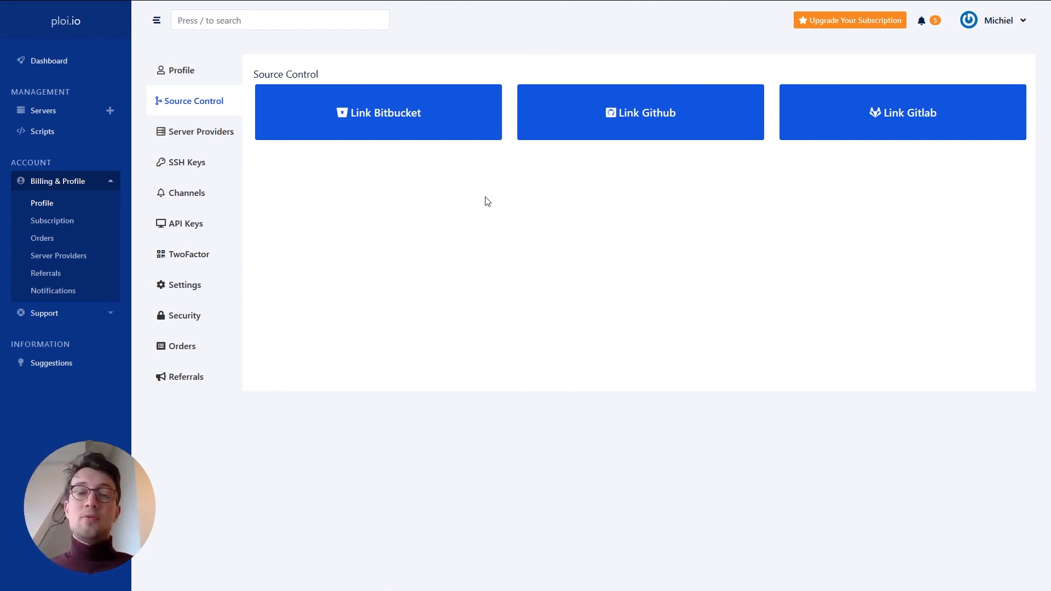
click(183, 144)
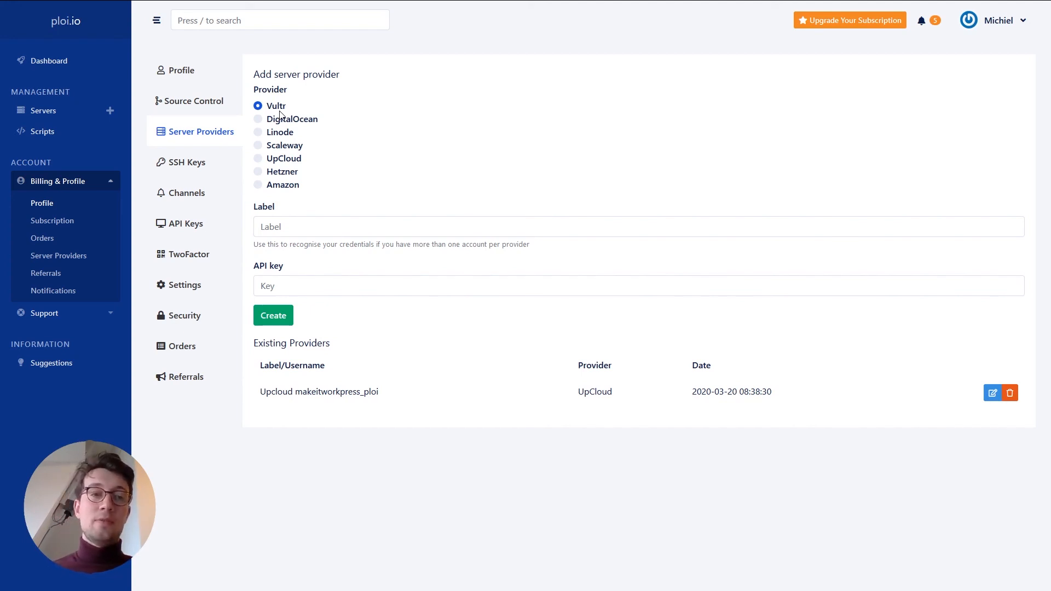
- View SSH Keys and notification Channels, checking the Type choices and Webhook URL, then API Keys
click(182, 170)
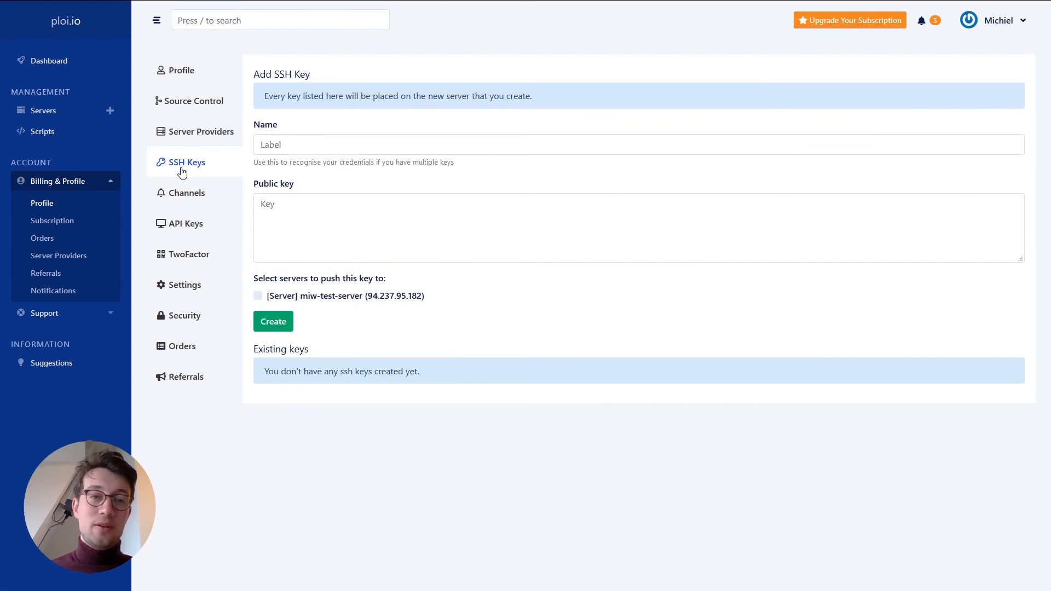
click(175, 201)
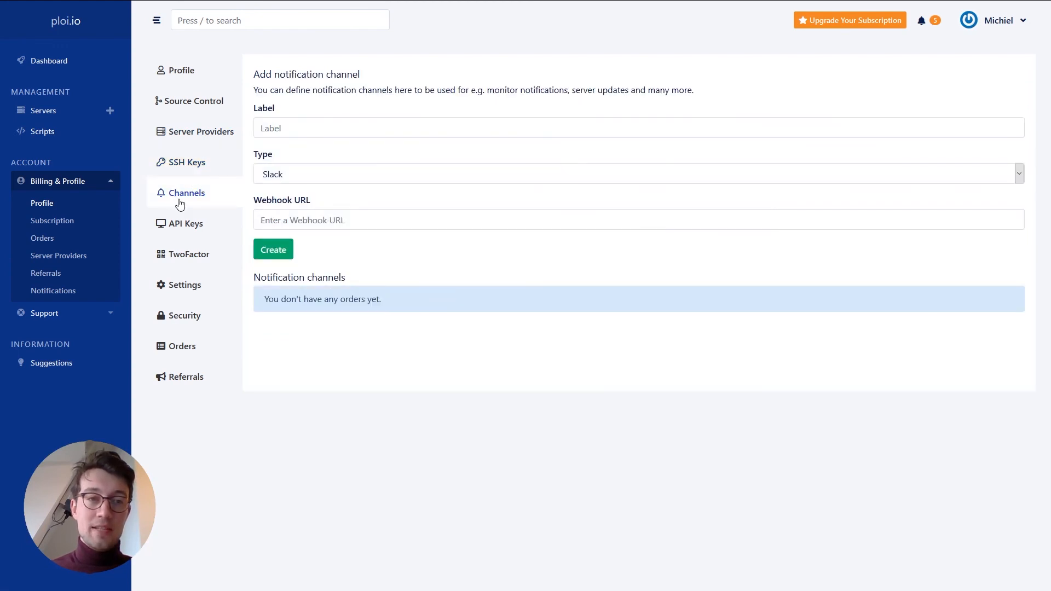
click(292, 179)
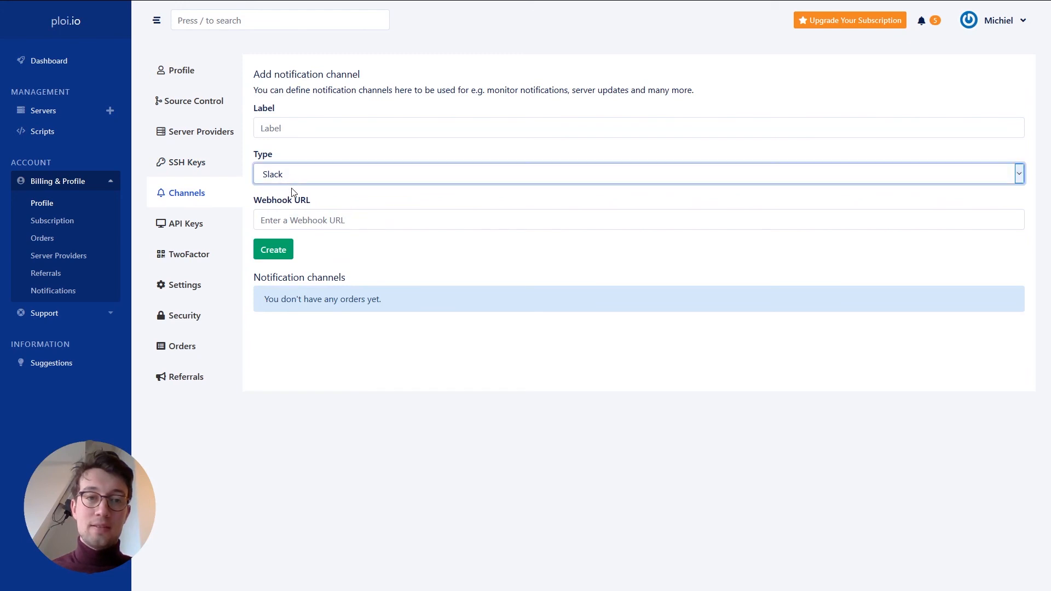
click(279, 217)
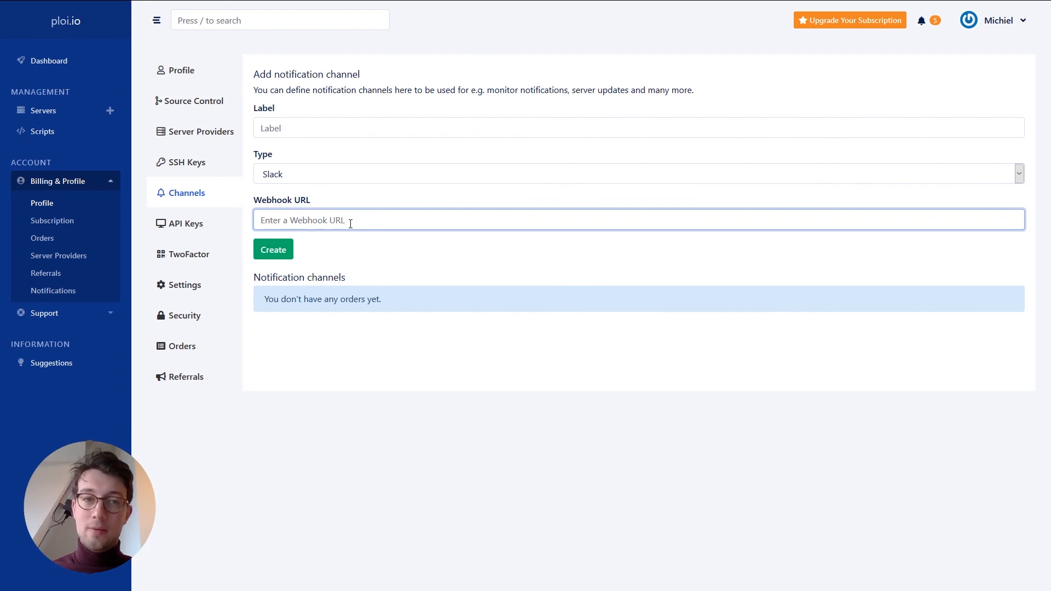
click(294, 178)
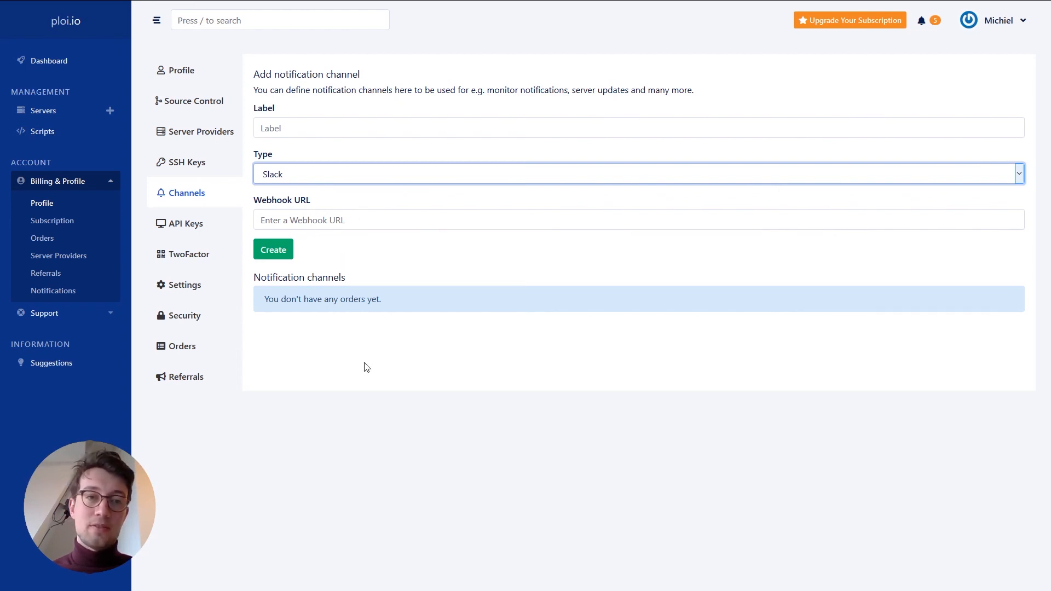
click(282, 286)
click(180, 229)
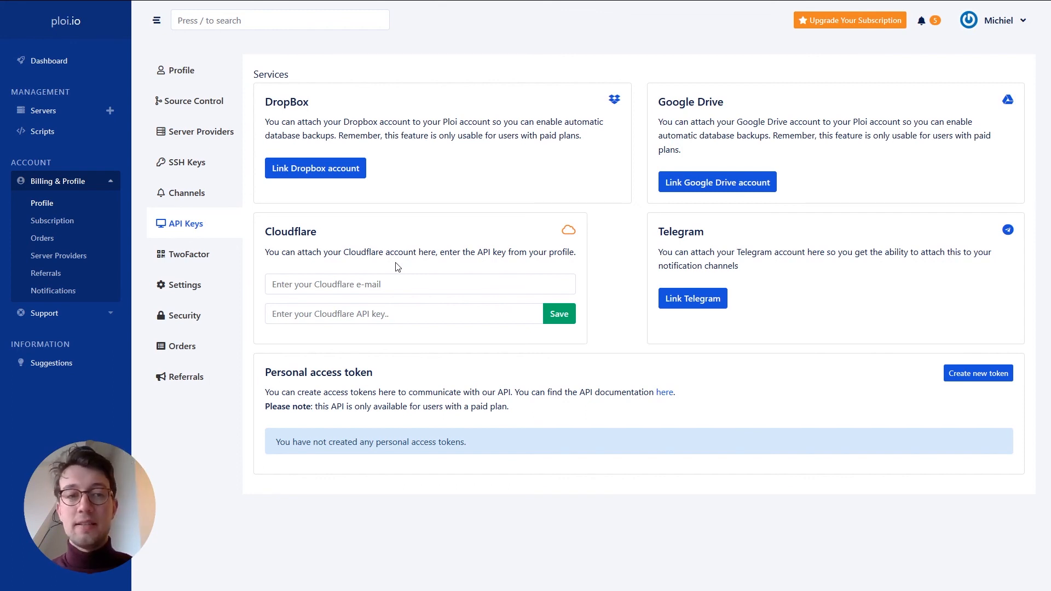
- Tour the TwoFactor, Settings, Security, Orders and Referrals tabs, then come back to Profile
click(201, 263)
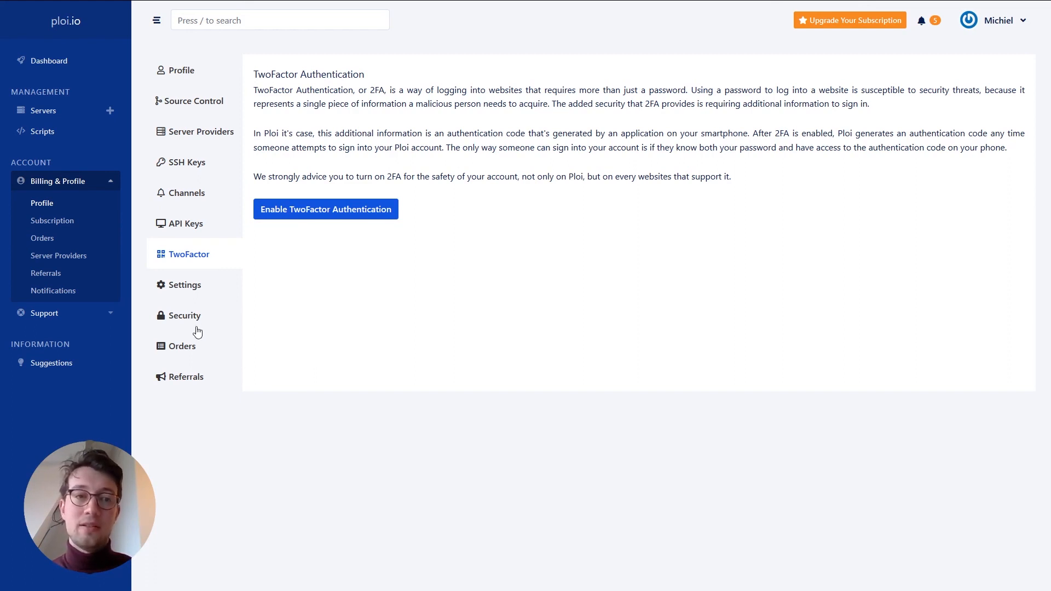
click(199, 287)
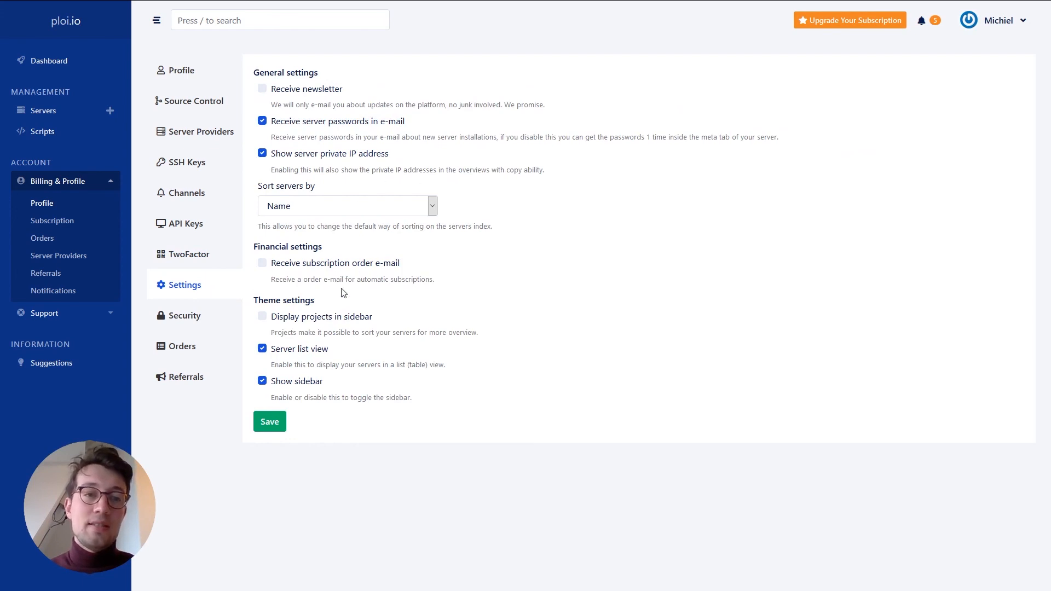
click(178, 321)
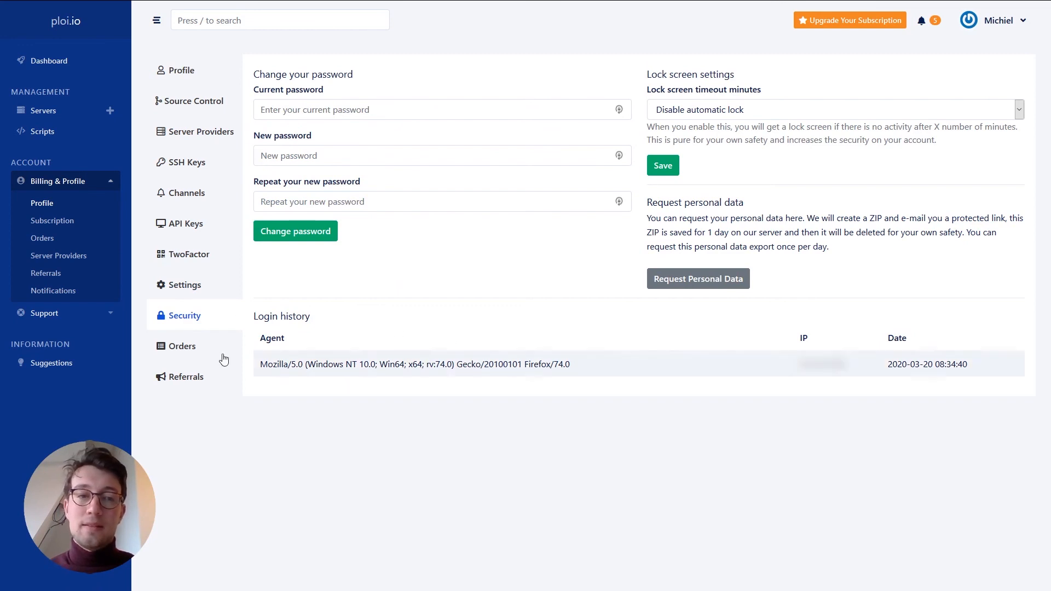
click(159, 354)
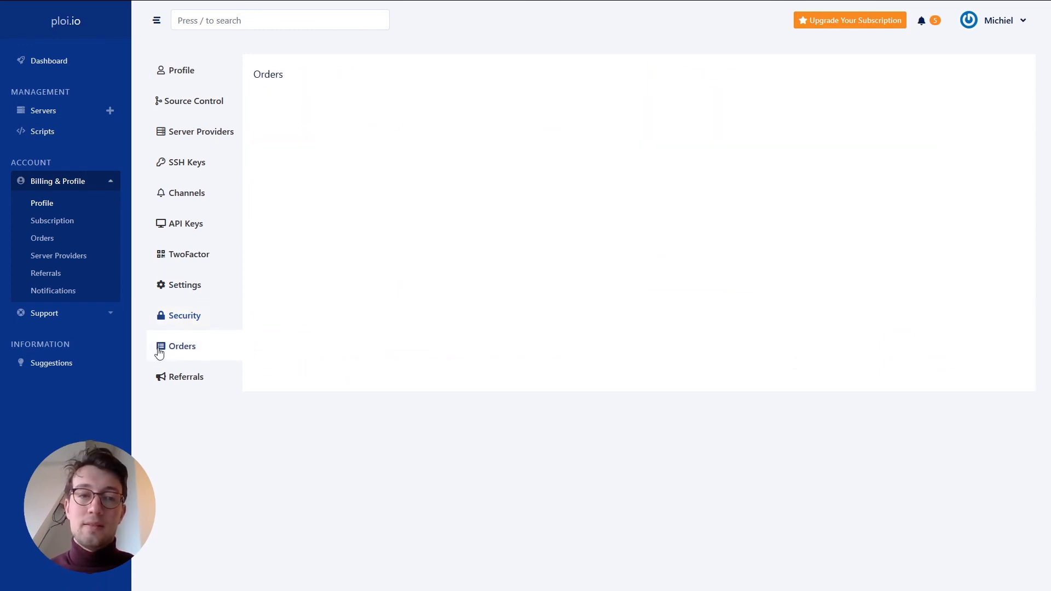
click(180, 387)
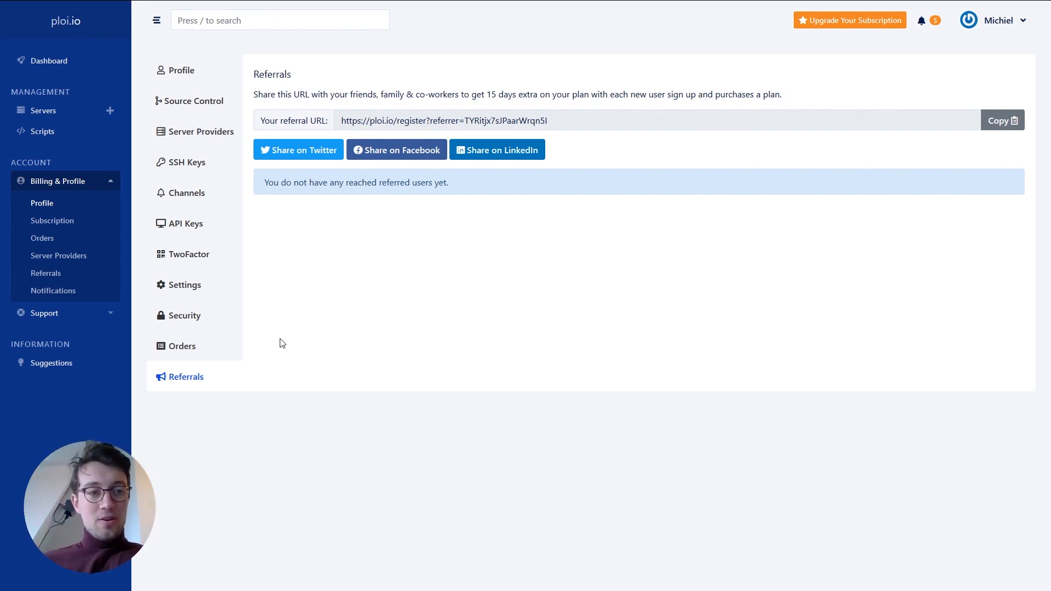
click(187, 71)
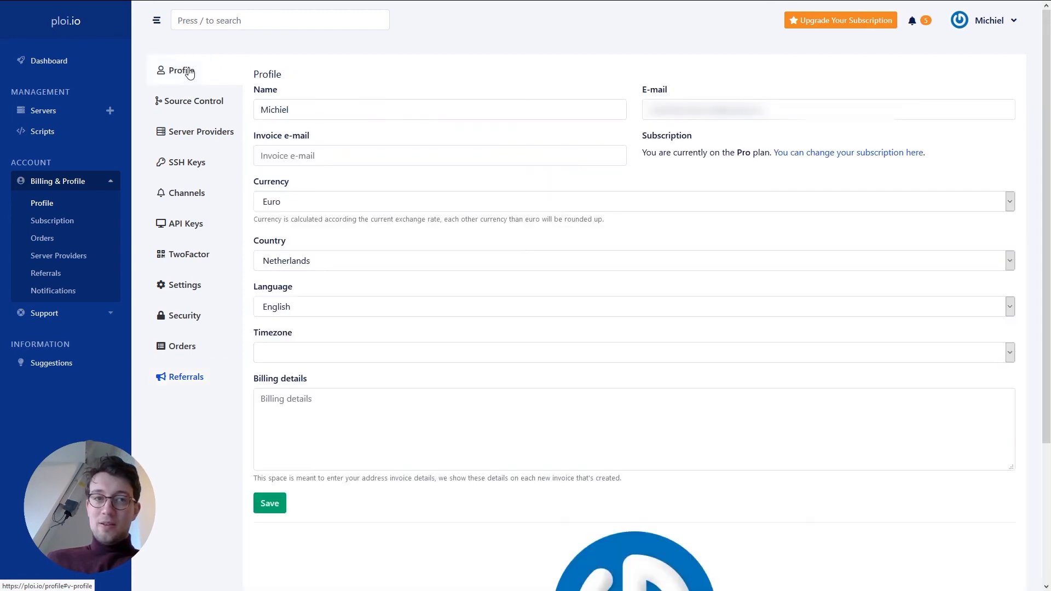